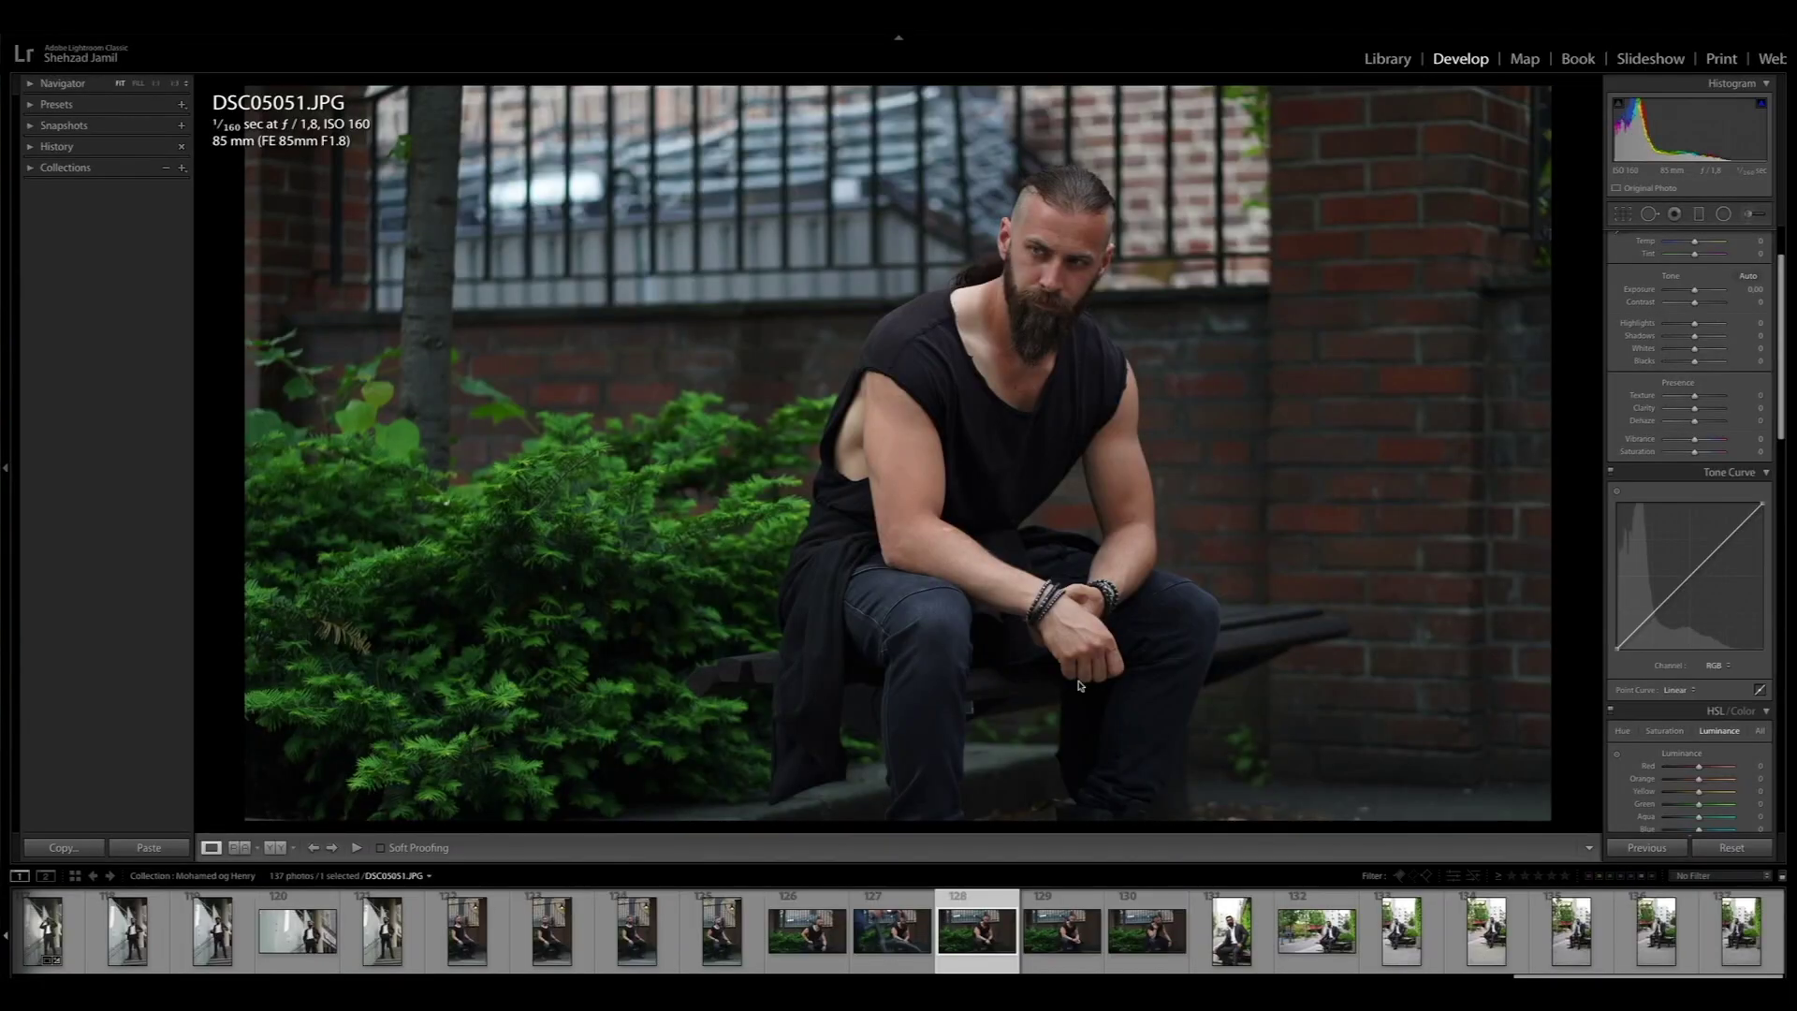
Step: Glance at the next photo, return to DSC05051.JPG and begin a crop
left_click(1074, 933)
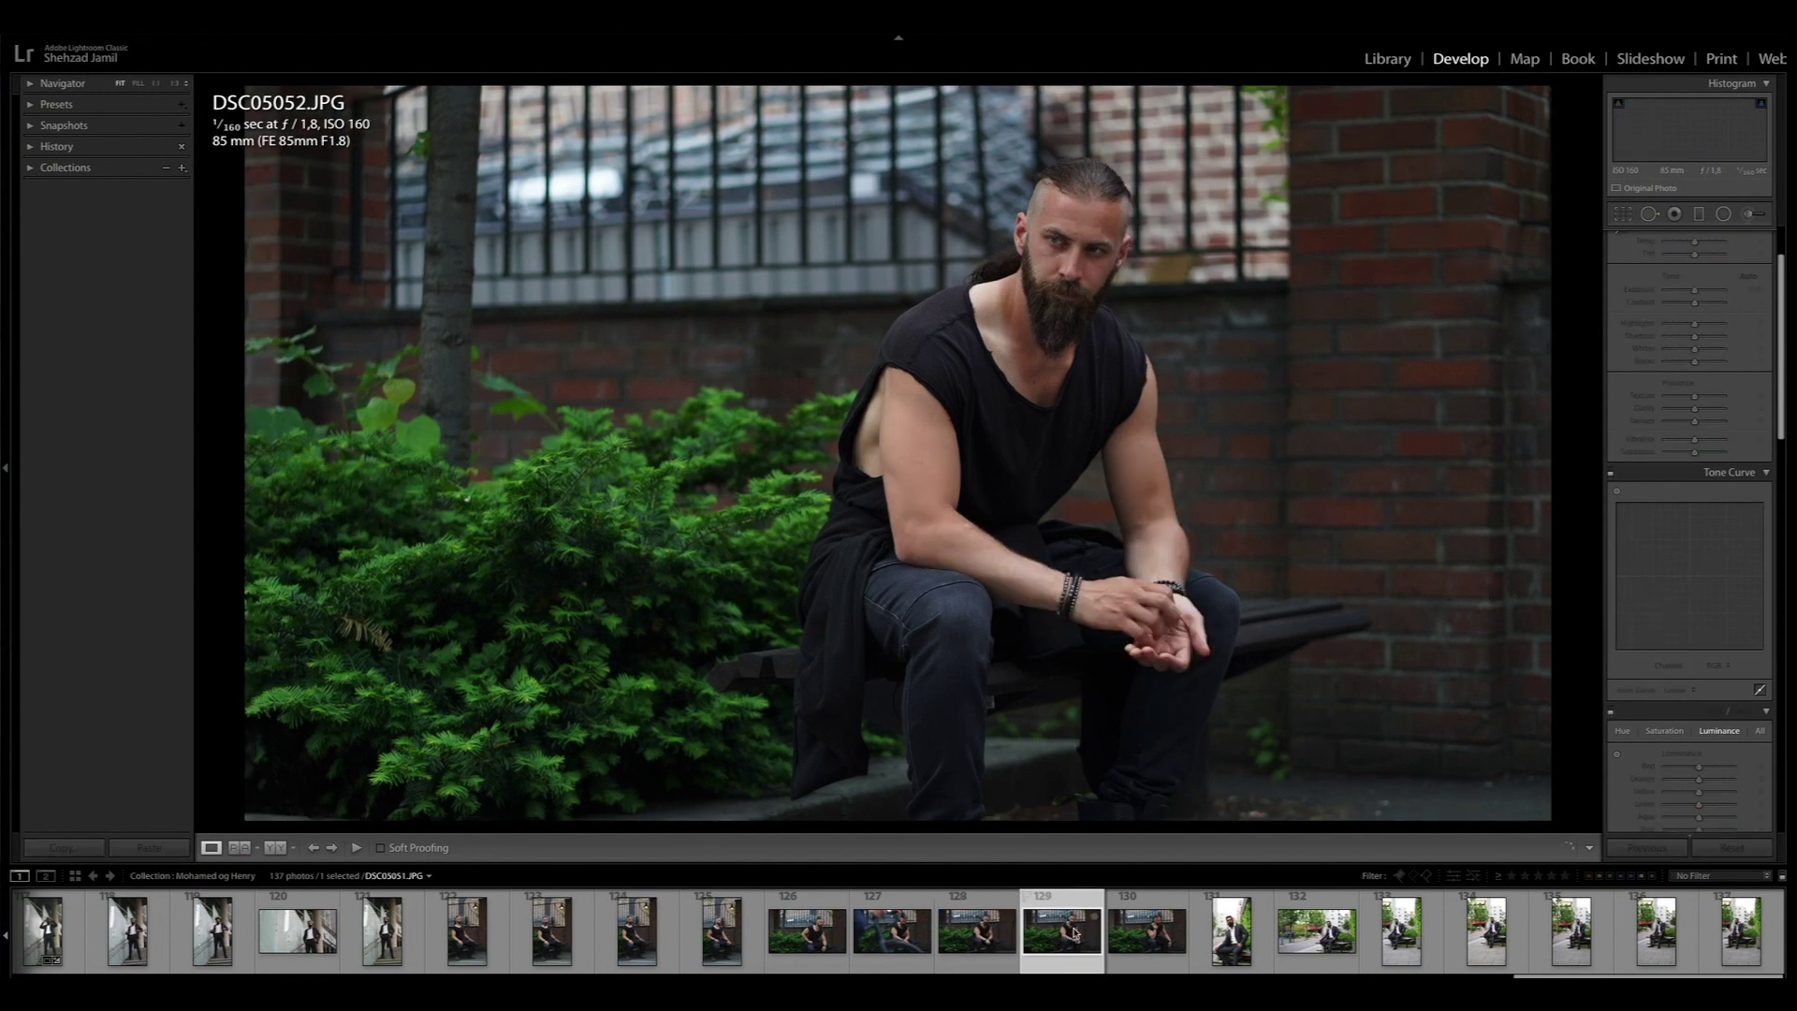
left_click(973, 939)
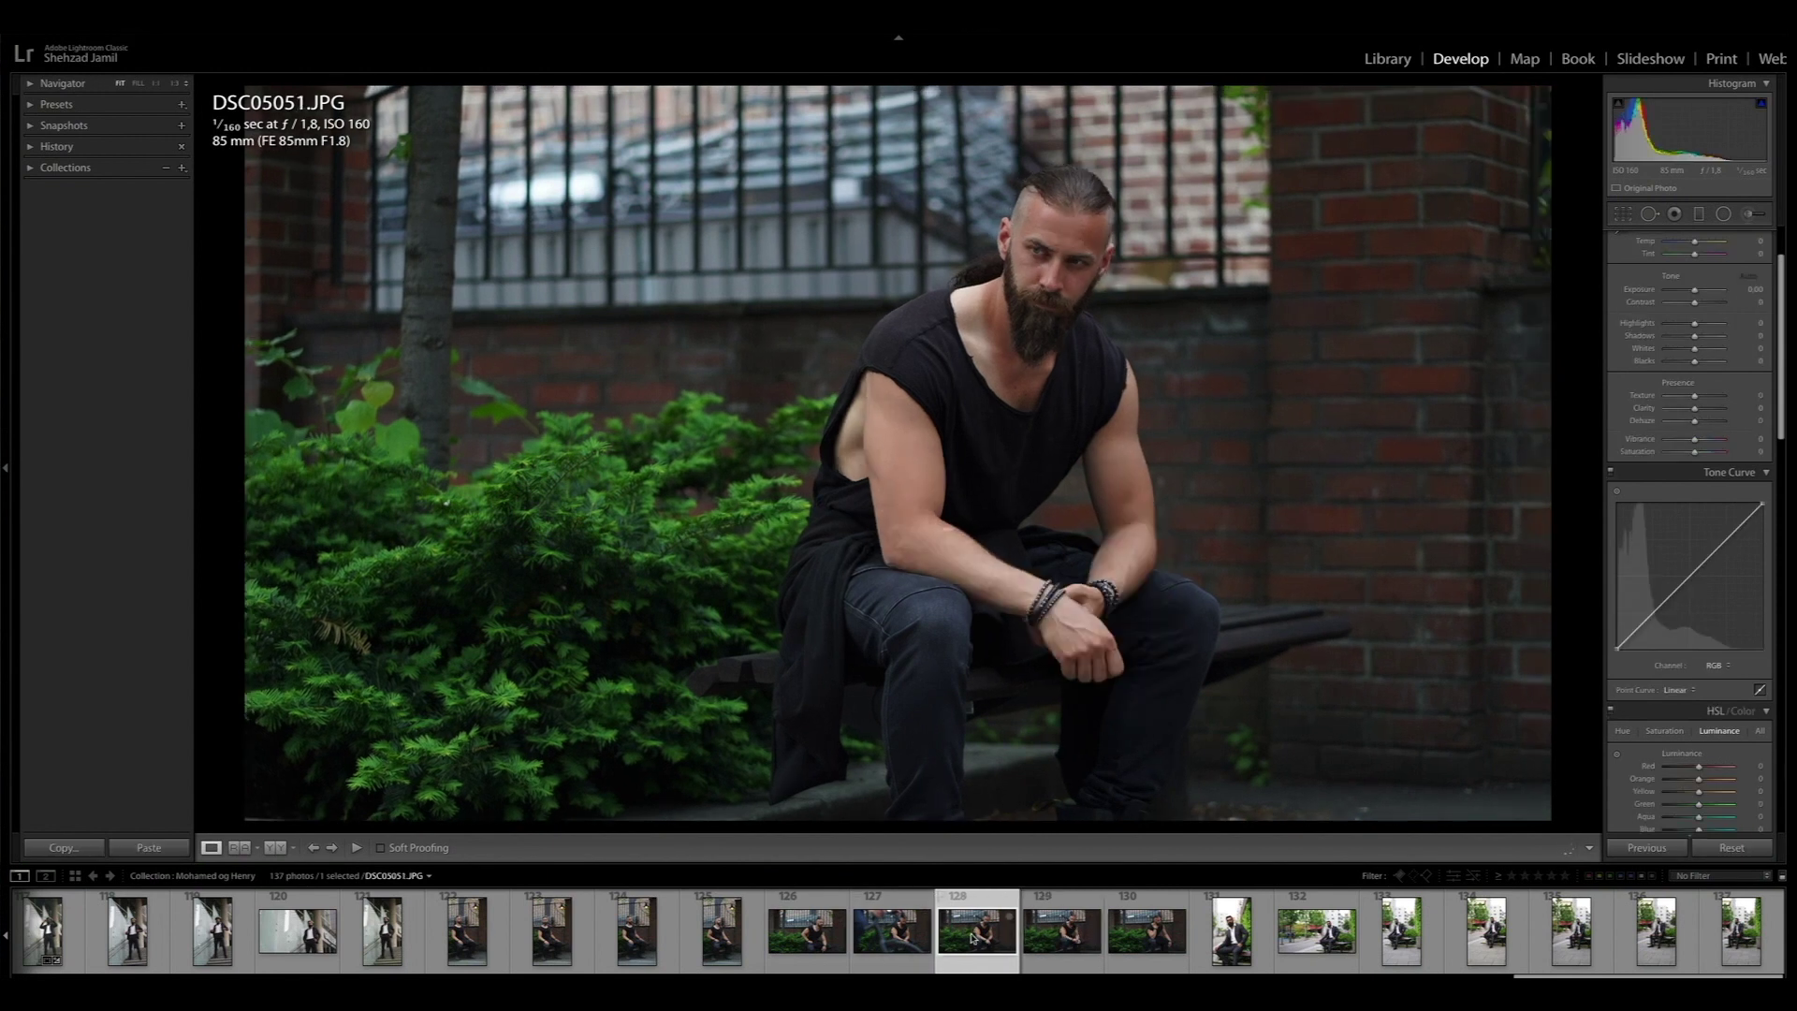
key("r")
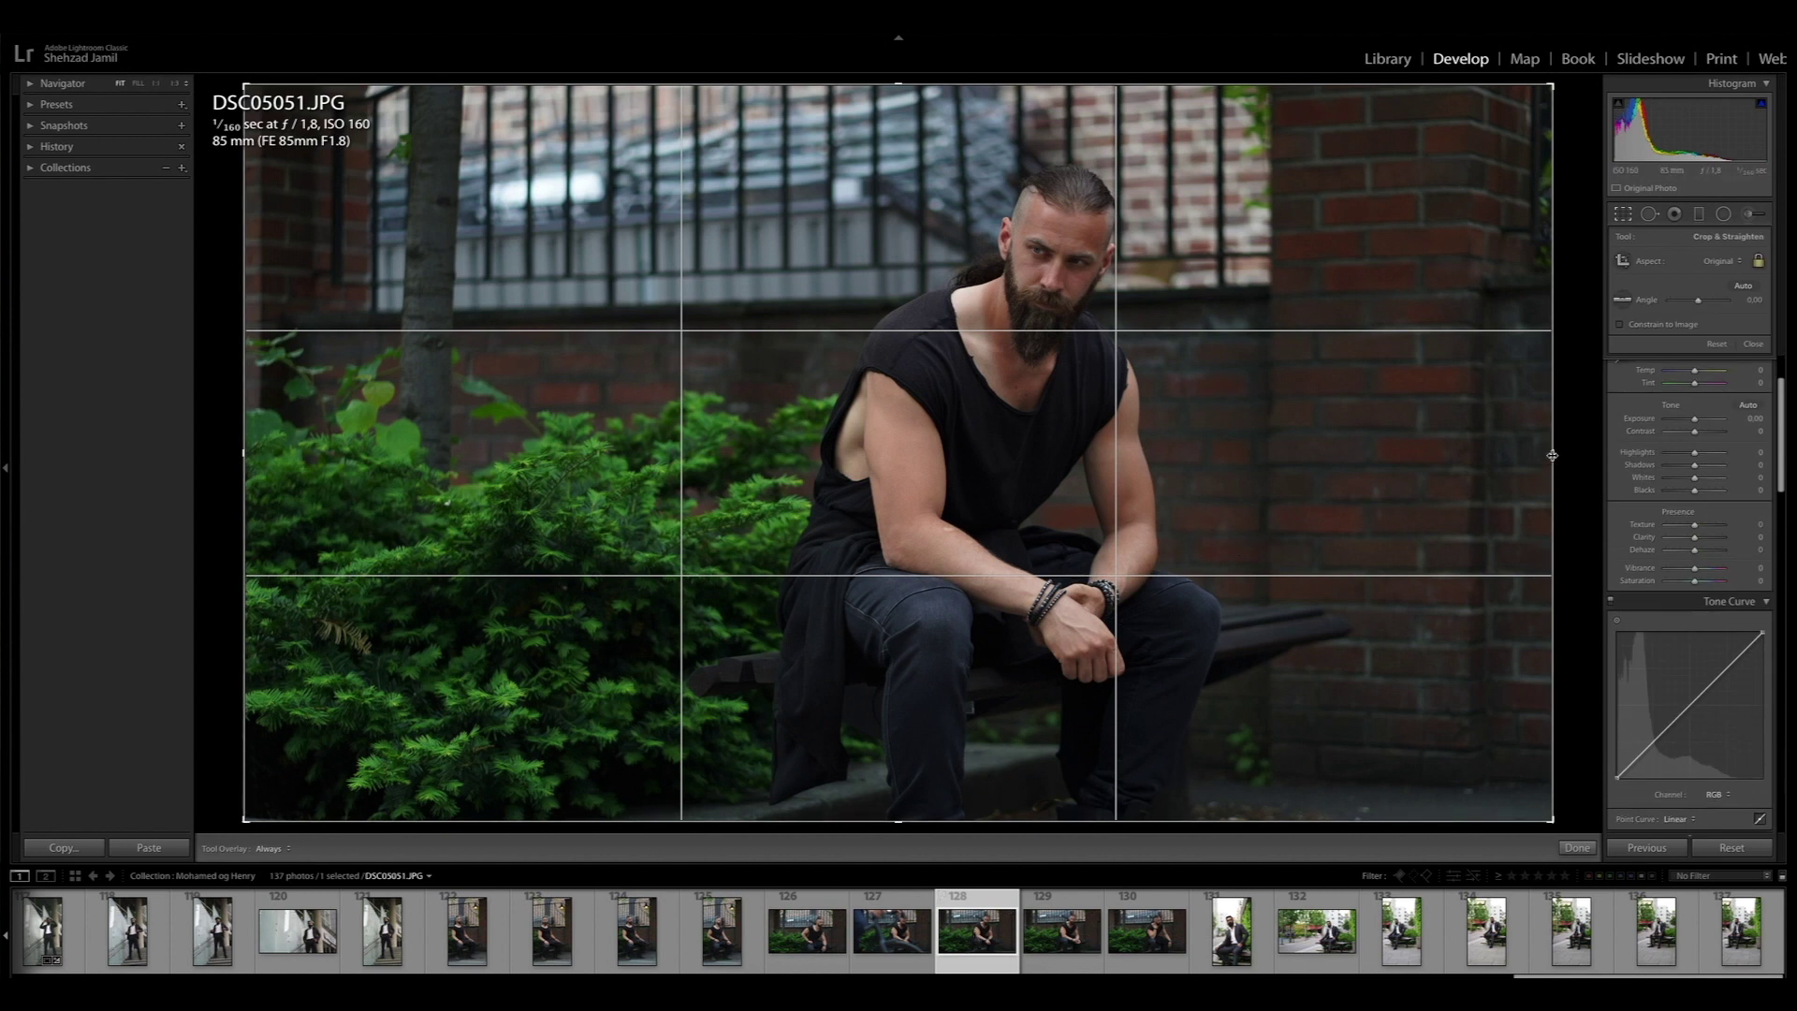
Step: Crop tighter around the seated bearded man with the aspect locked, then apply the crop
left_click_drag(1553, 453, 1517, 452)
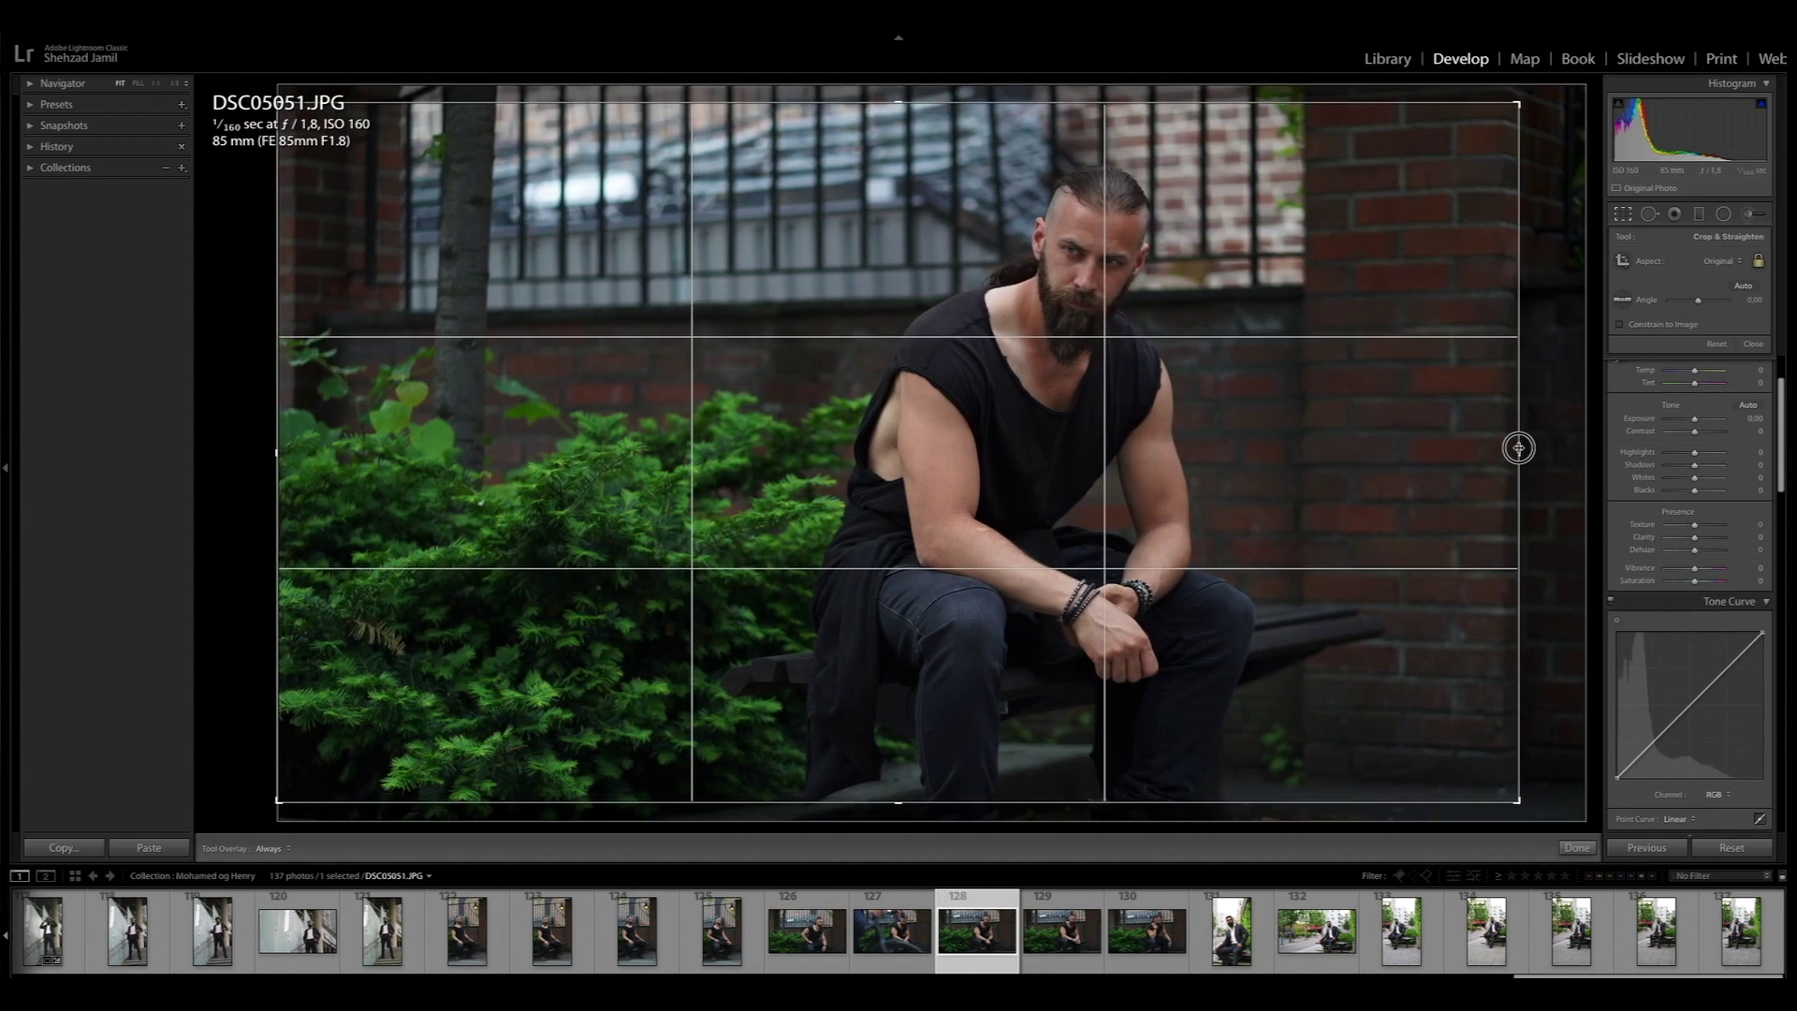
left_click_drag(899, 790, 898, 778)
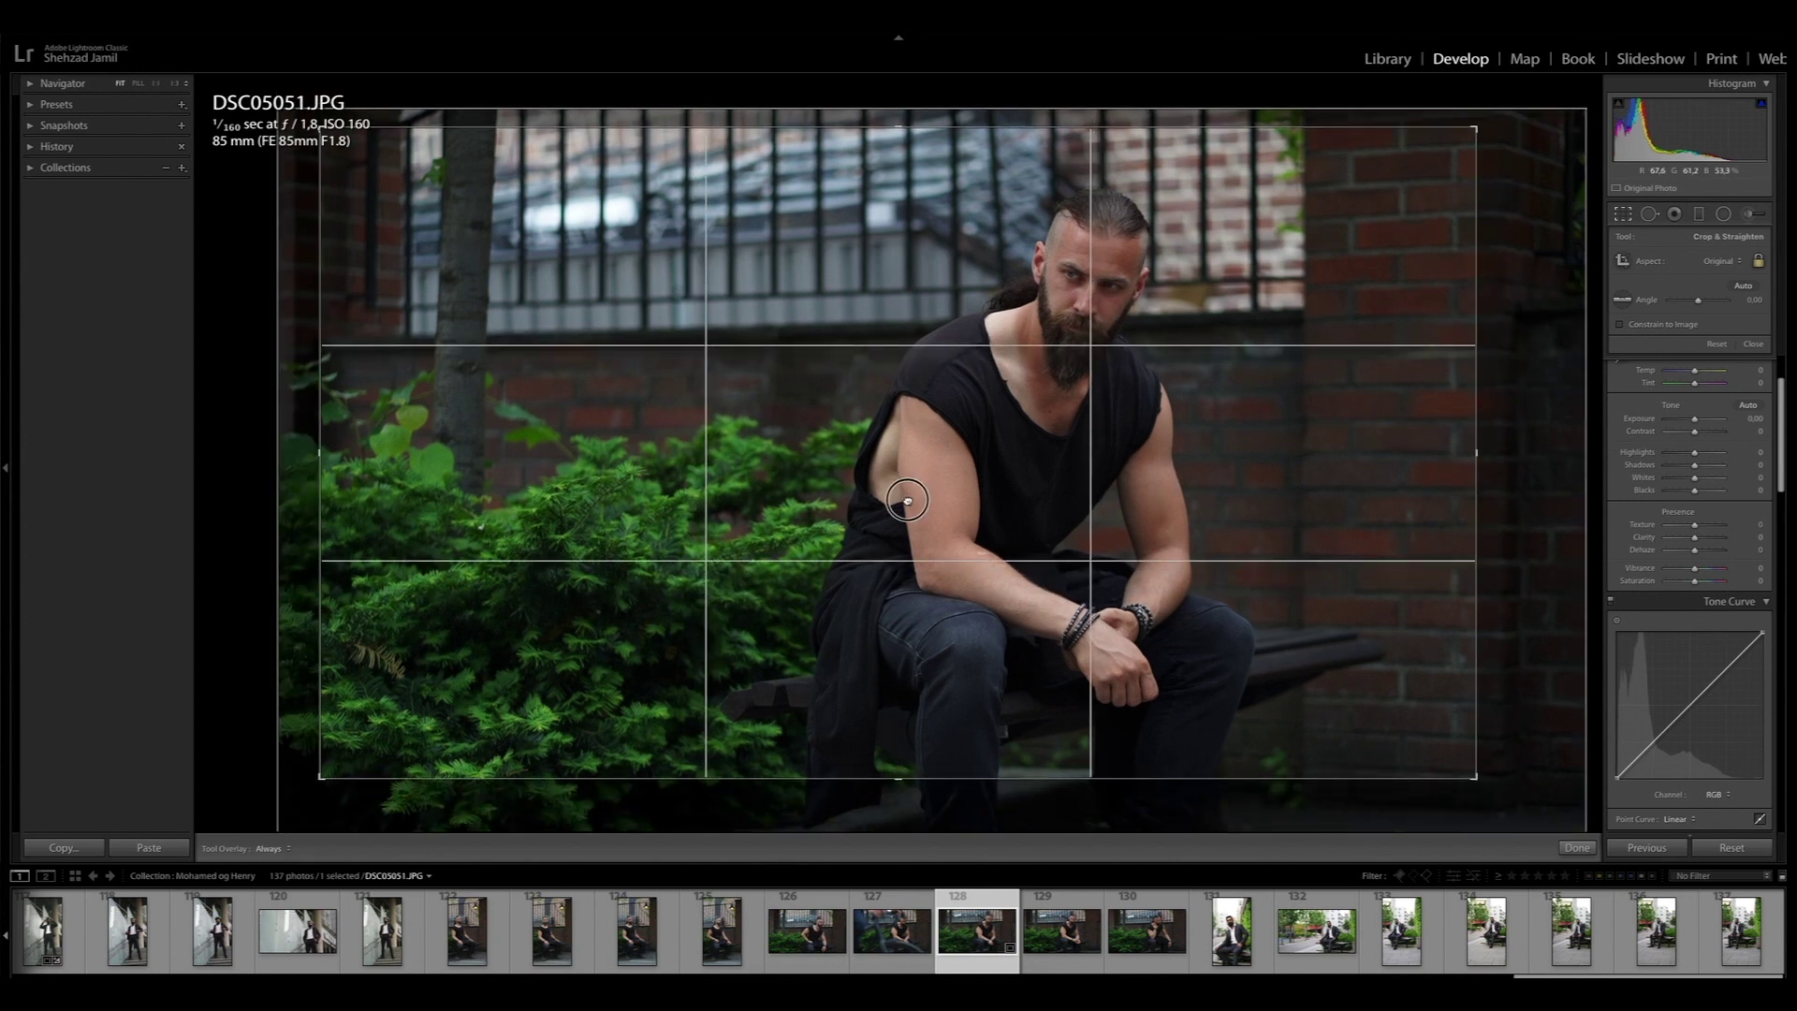
left_click_drag(911, 492, 898, 533)
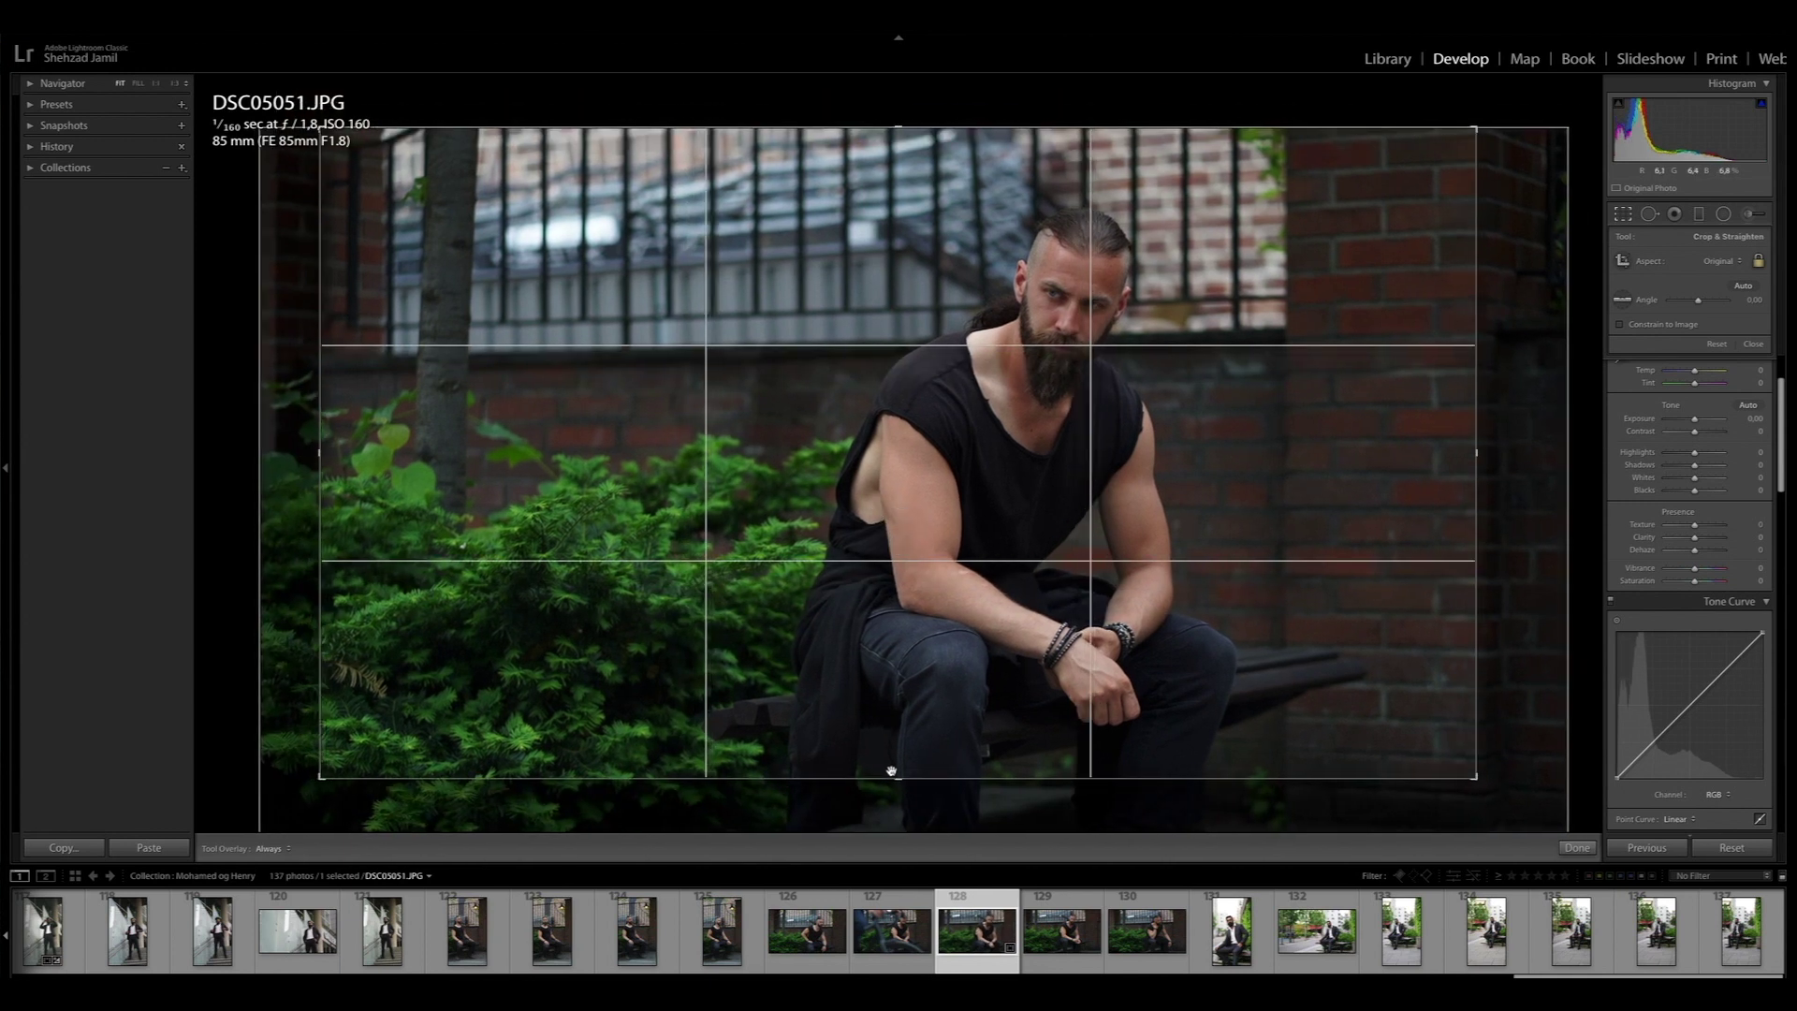
left_click_drag(899, 777, 900, 759)
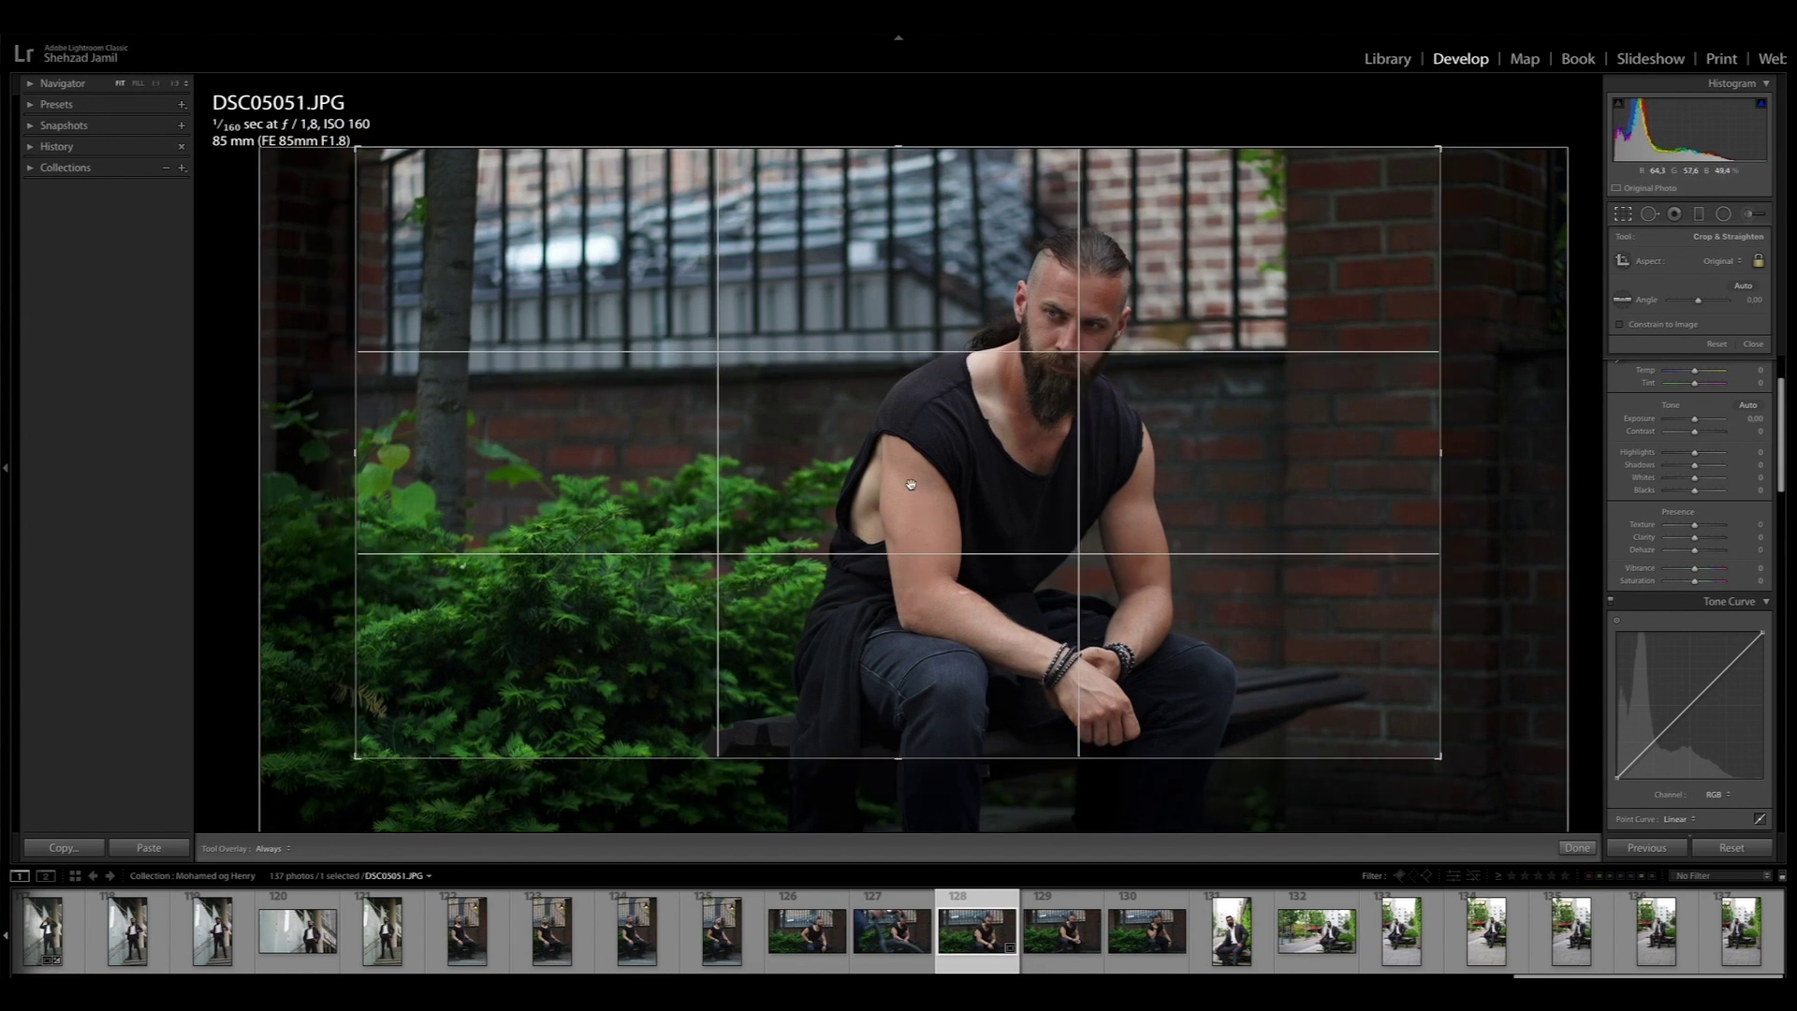
left_click_drag(912, 493, 900, 494)
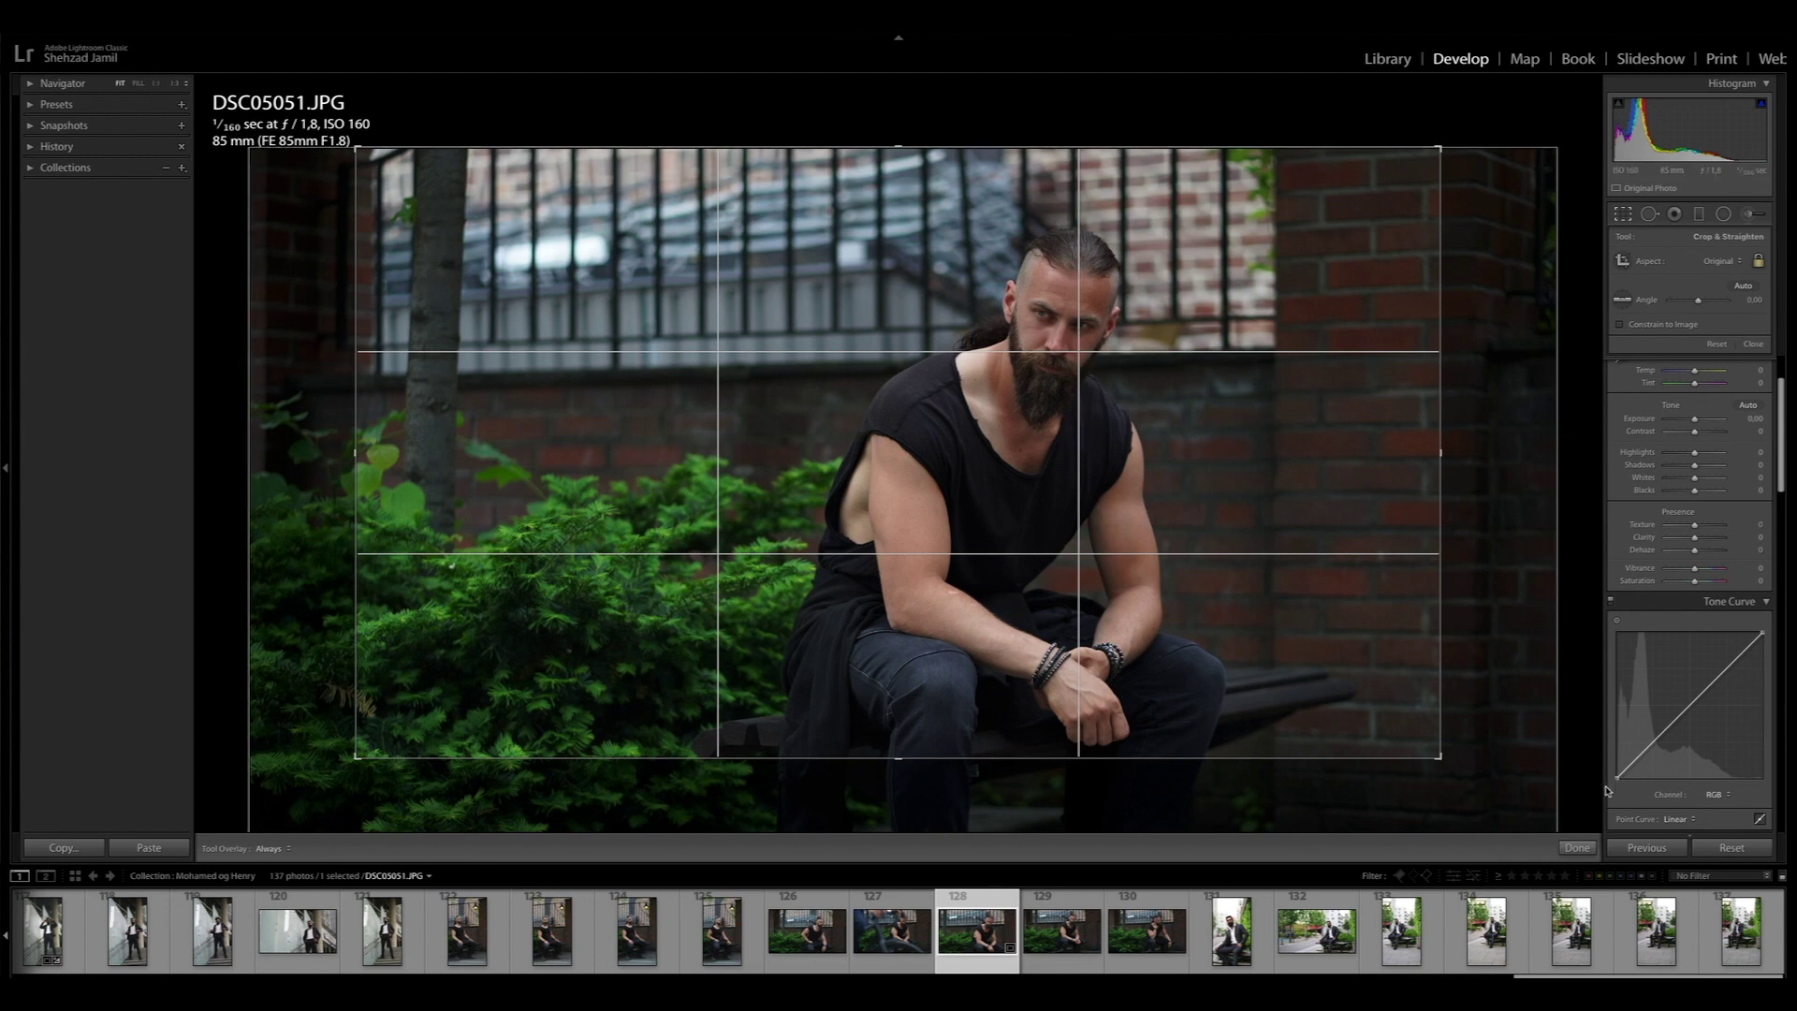
left_click(1578, 848)
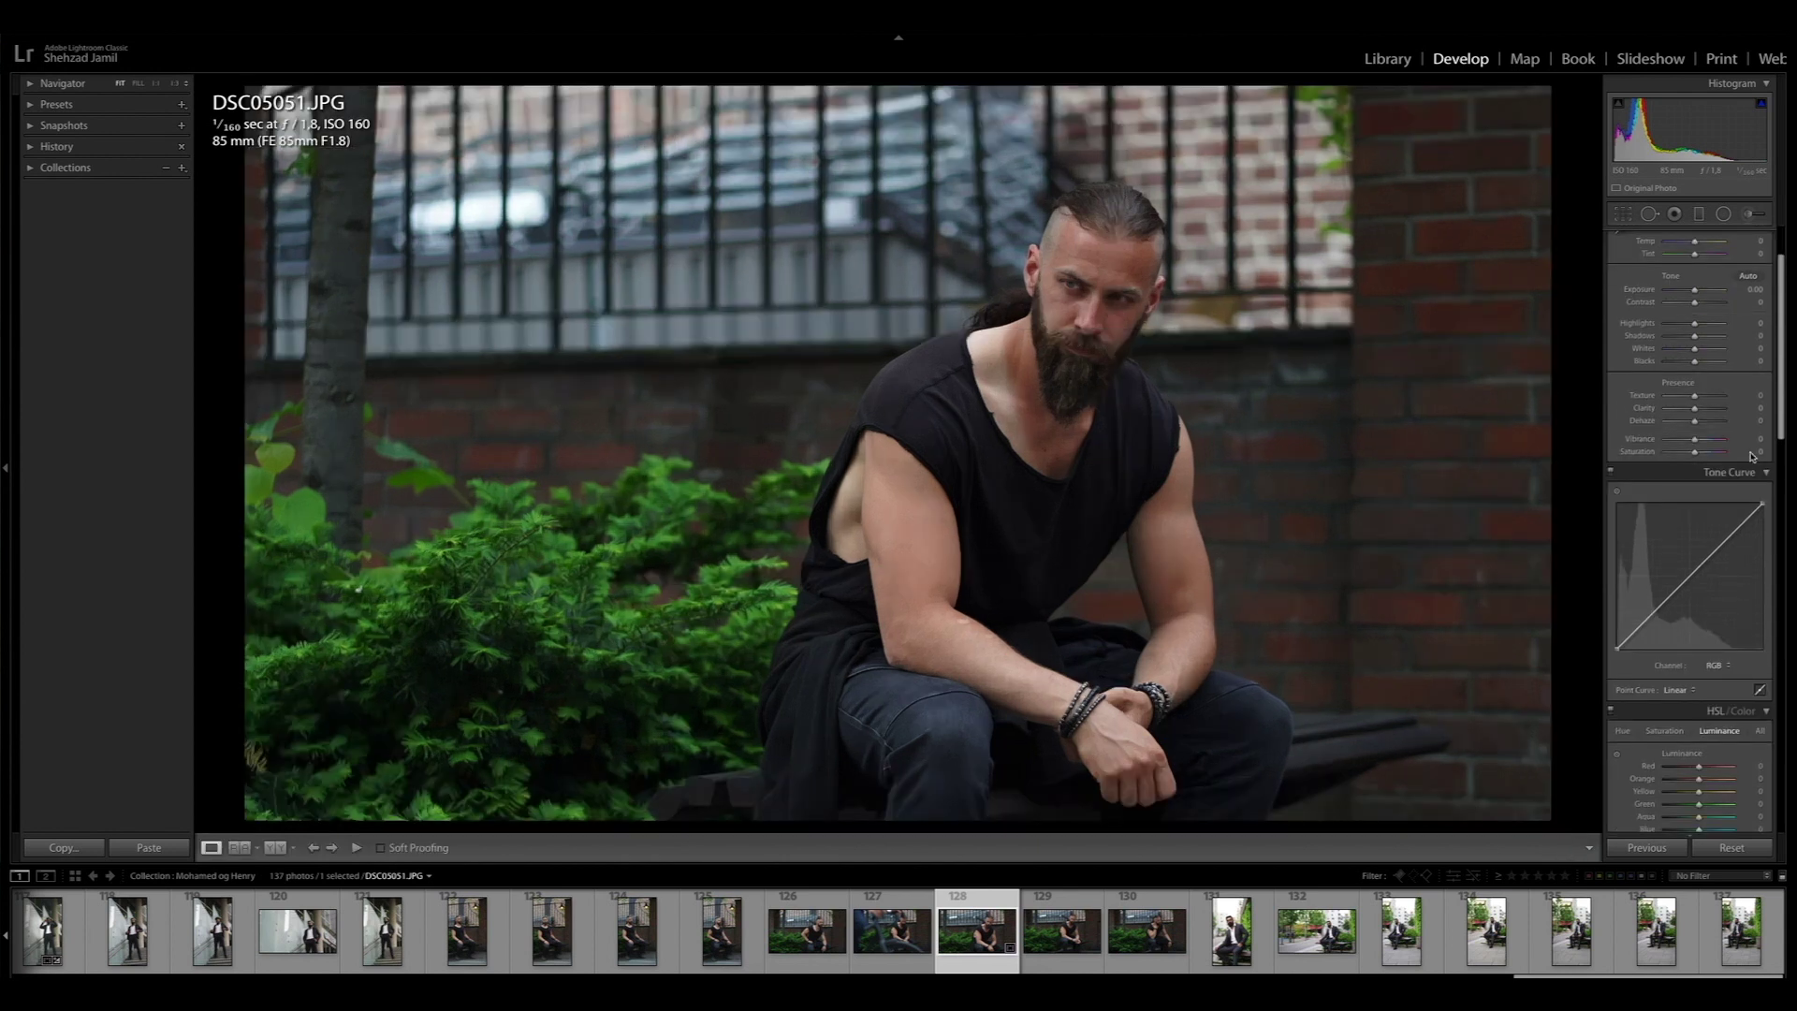
Step: Raise exposure to +0.27, pull highlights to -20 and lift shadows to +30
scroll(1753, 456, "up", 3)
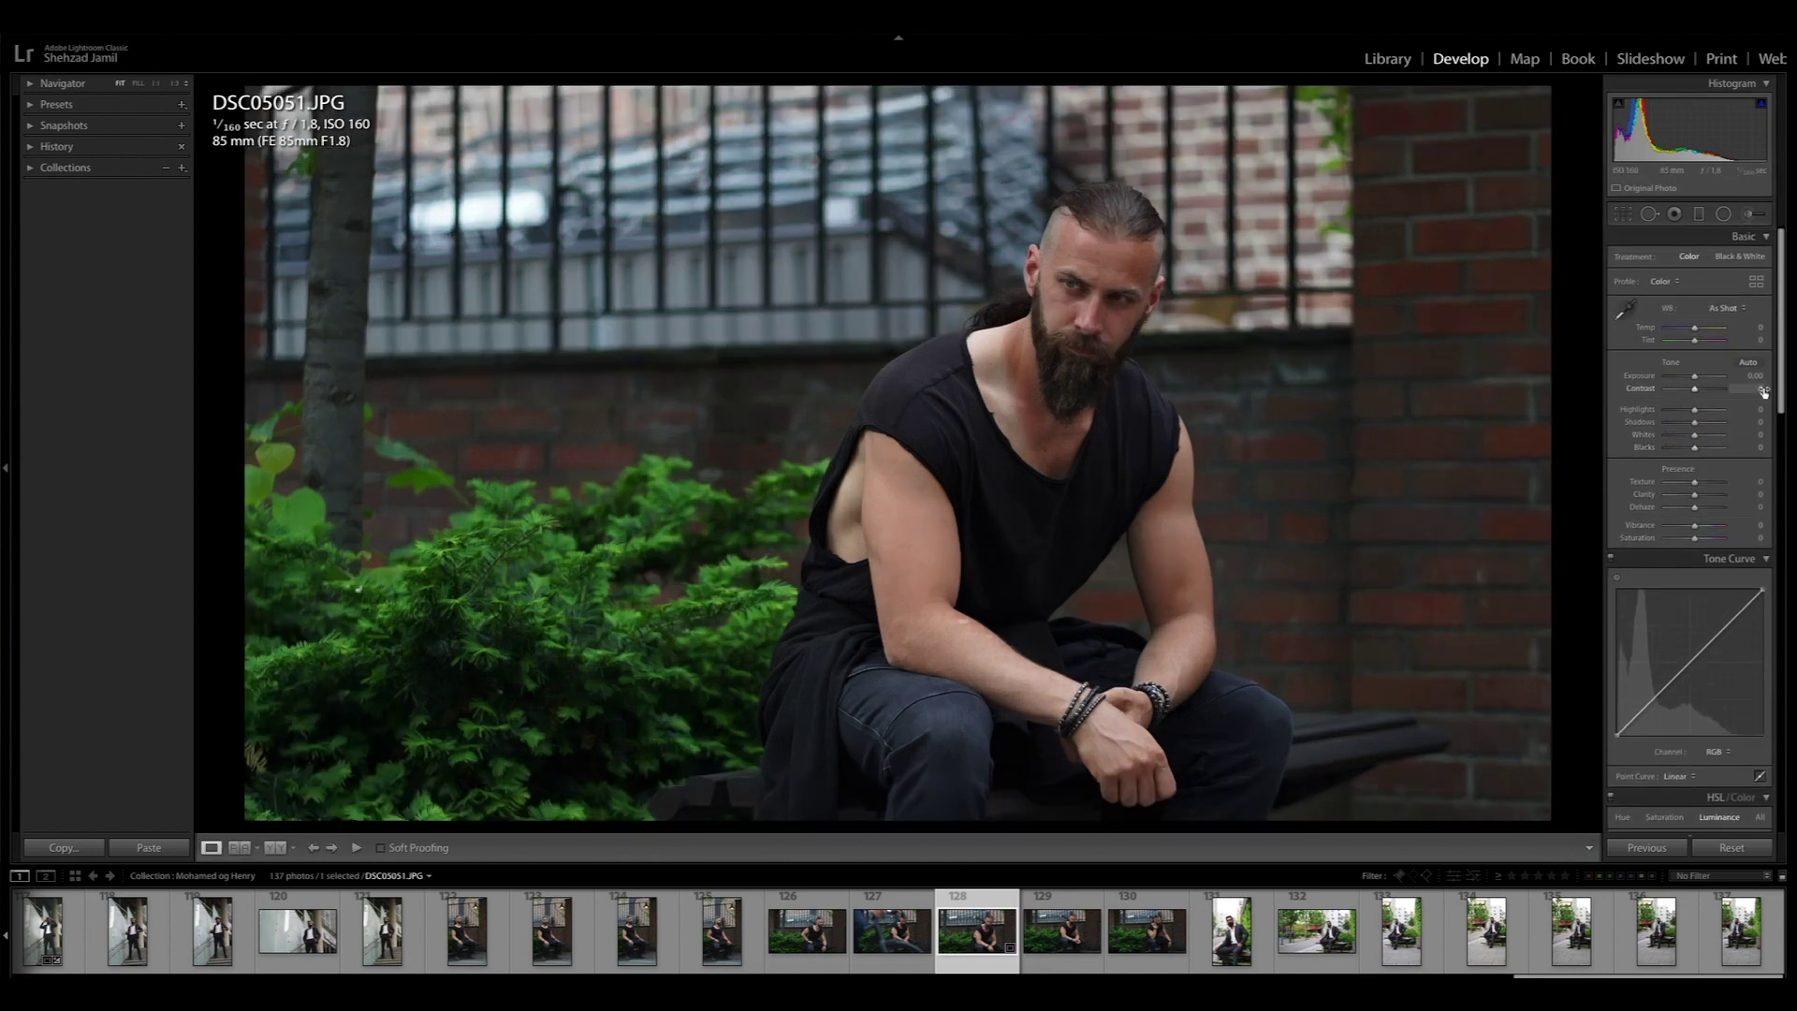
left_click_drag(1754, 375, 1774, 376)
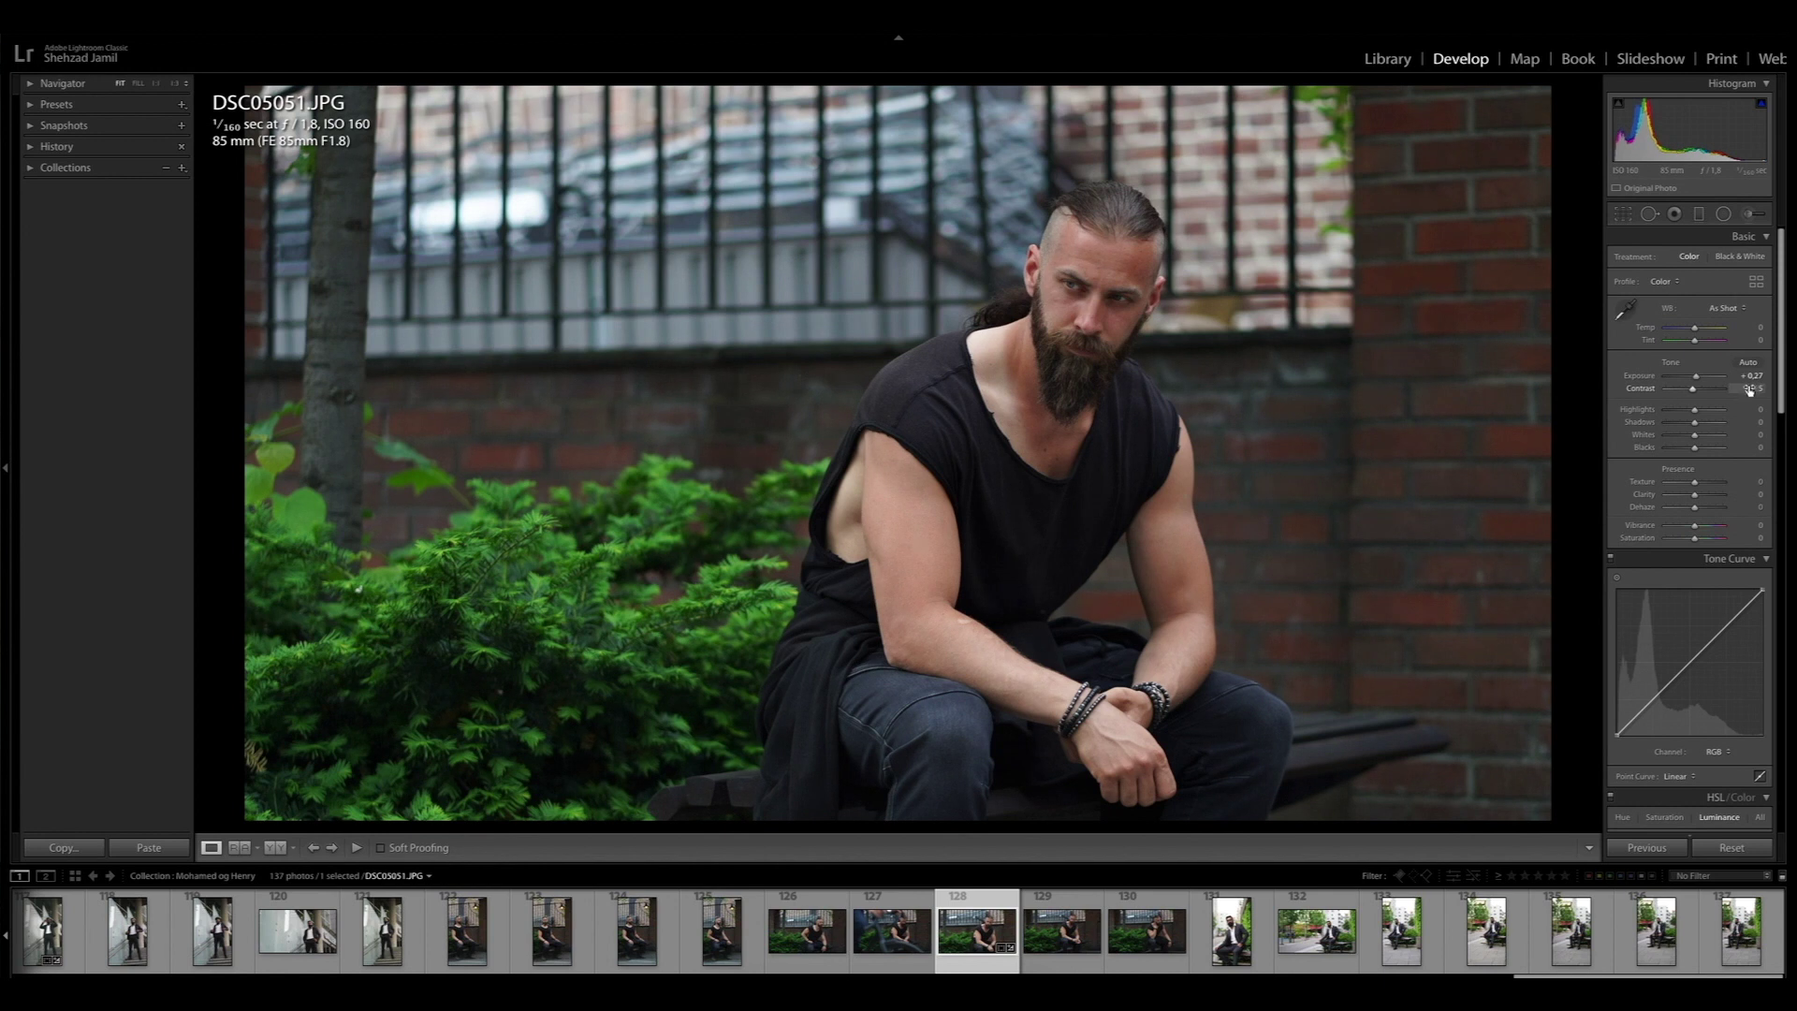
left_click_drag(1749, 412, 1745, 412)
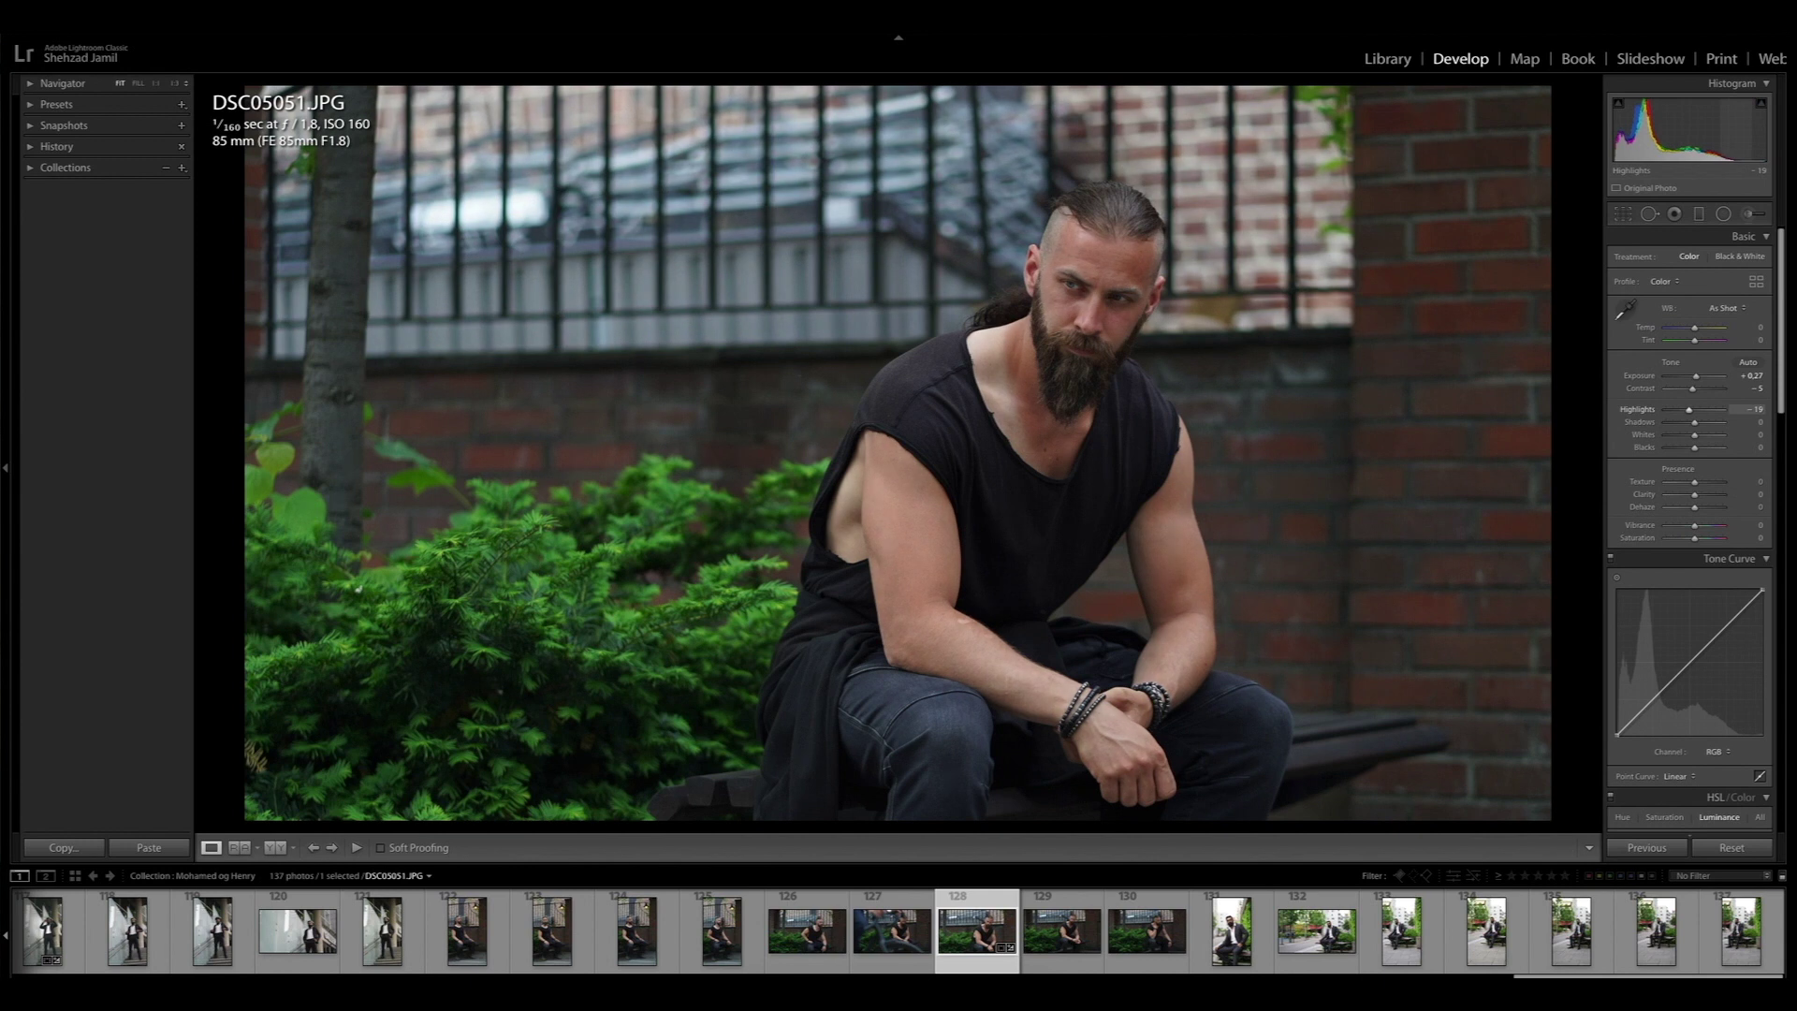
left_click_drag(1748, 409, 1748, 409)
scroll(1743, 409, "down", 1)
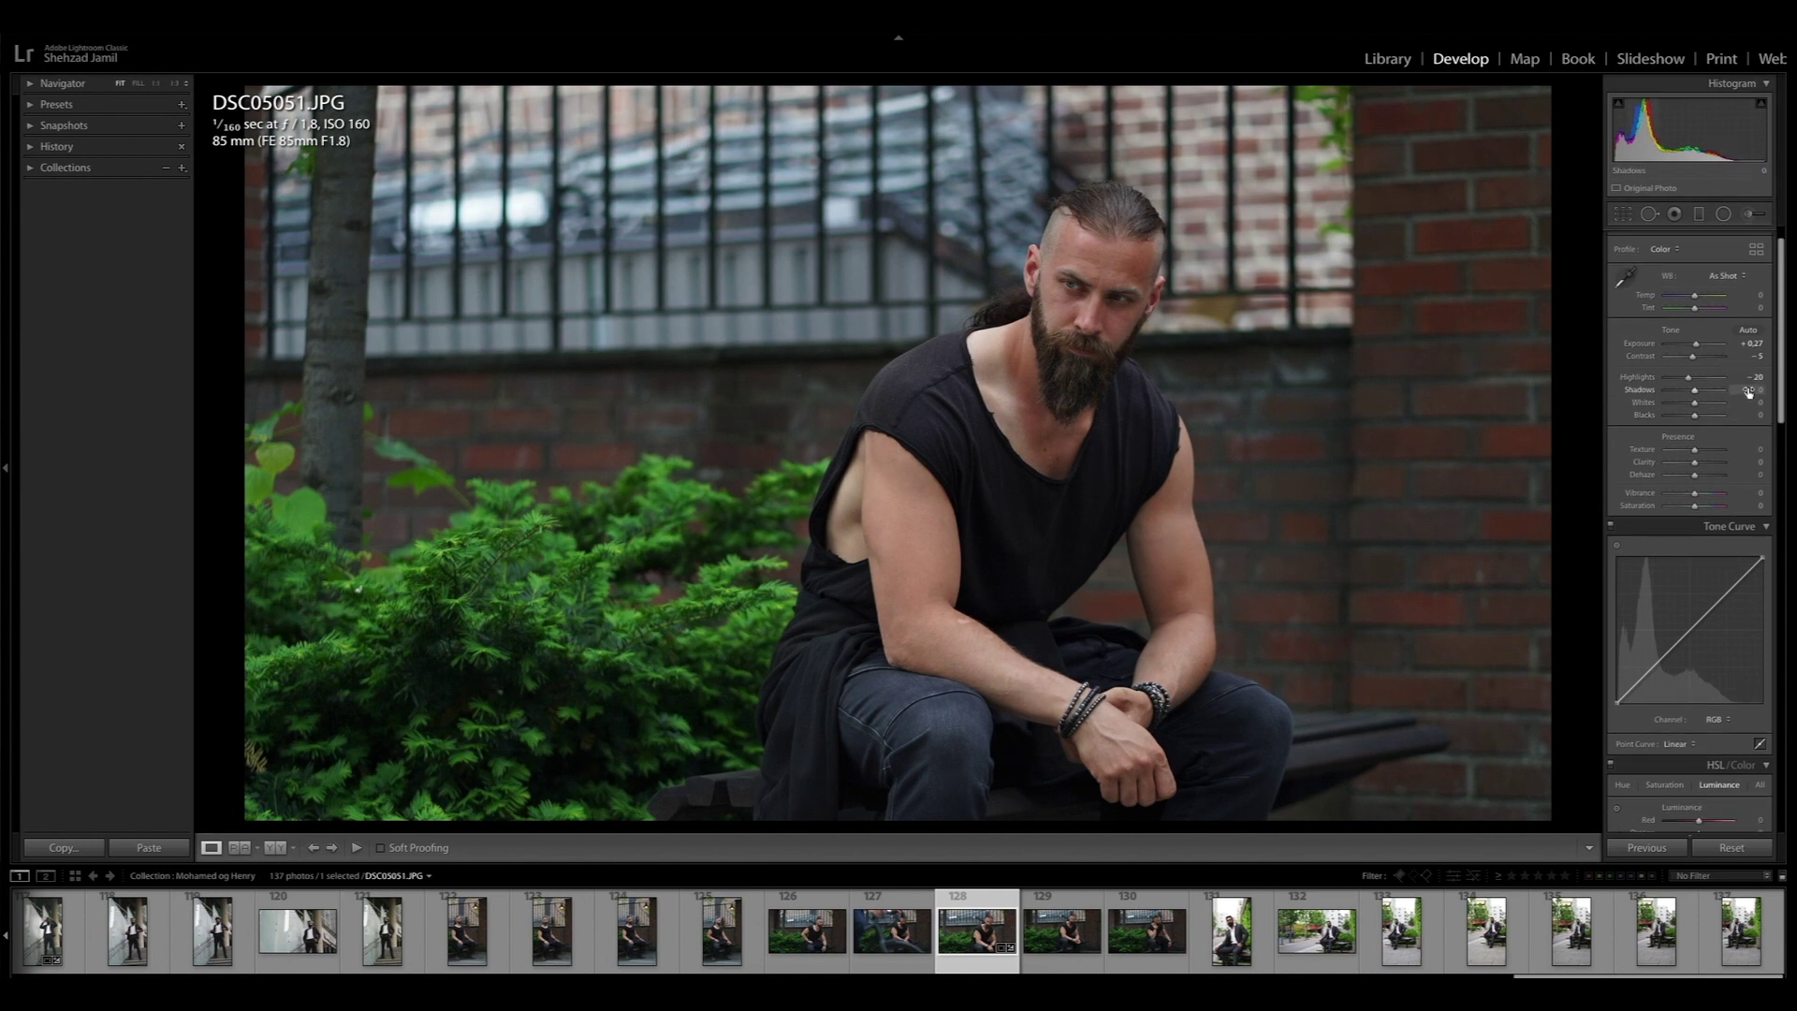
left_click_drag(1746, 392, 1758, 391)
Step: Add dehaze of +11 and boost vibrance to +20
scroll(1758, 440, "down", 1)
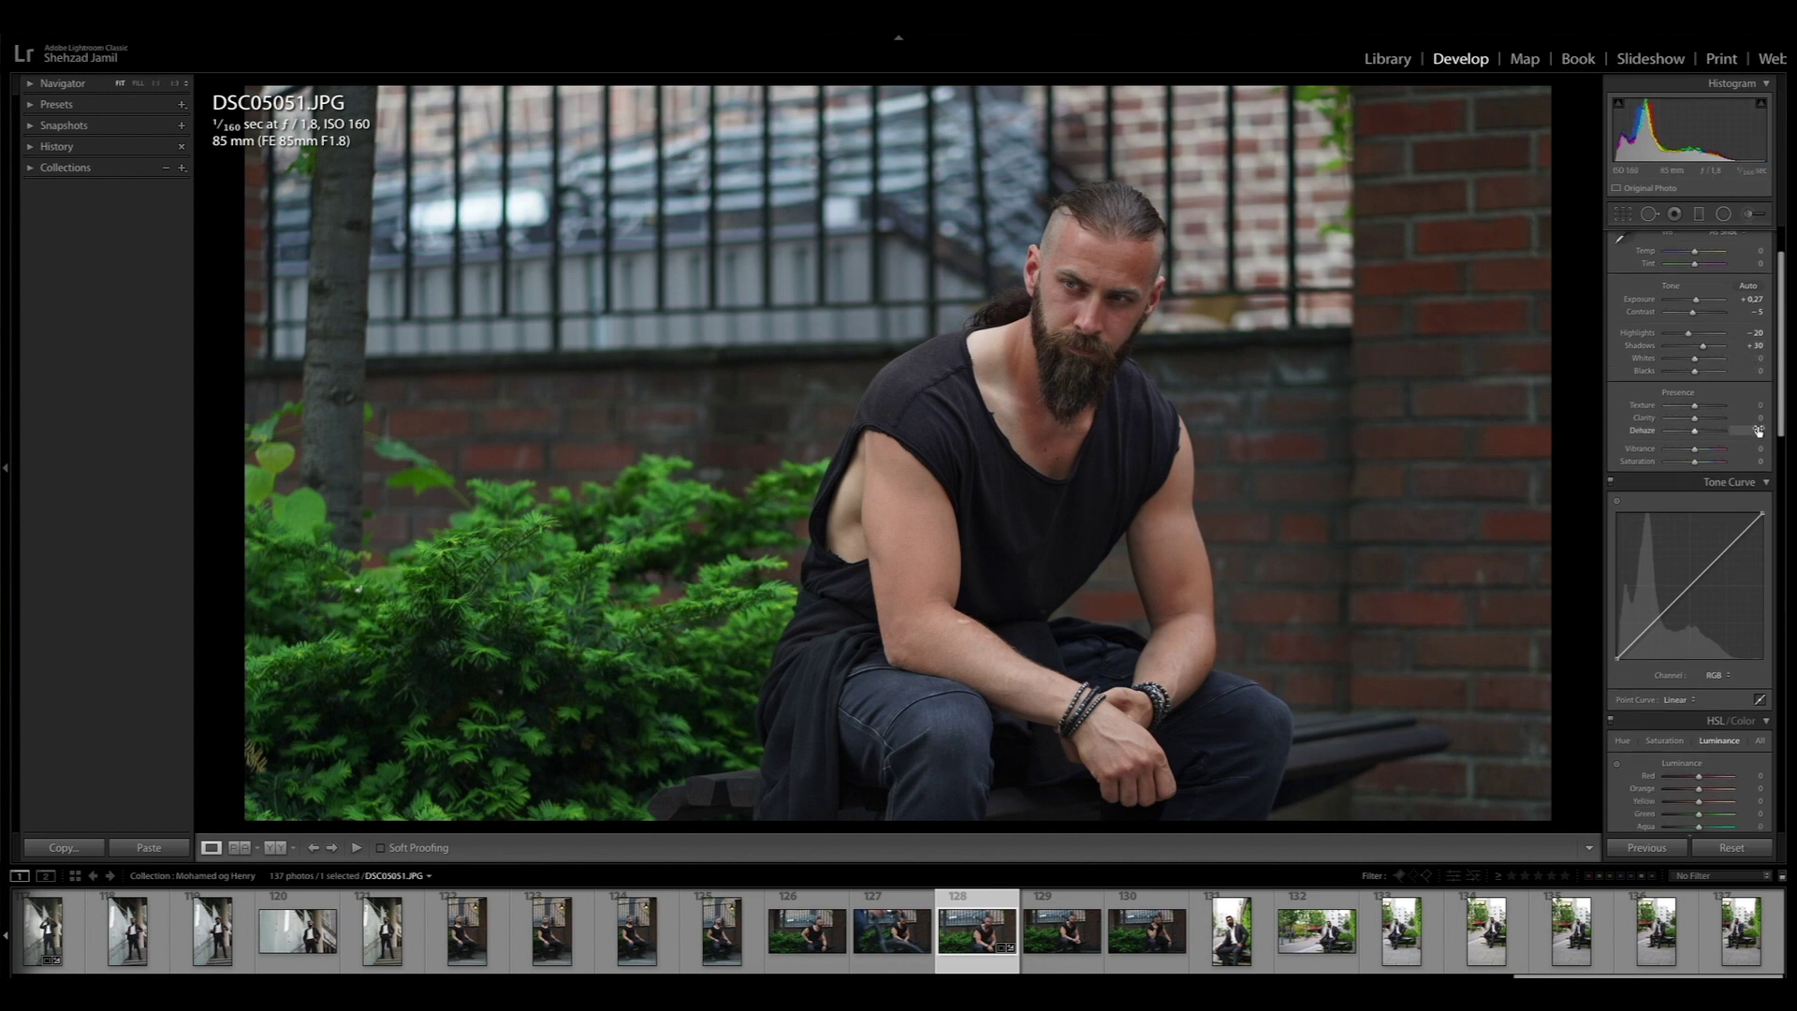
left_click_drag(1748, 430, 1760, 431)
left_click_drag(1751, 448, 1752, 448)
scroll(1694, 590, "down", 2)
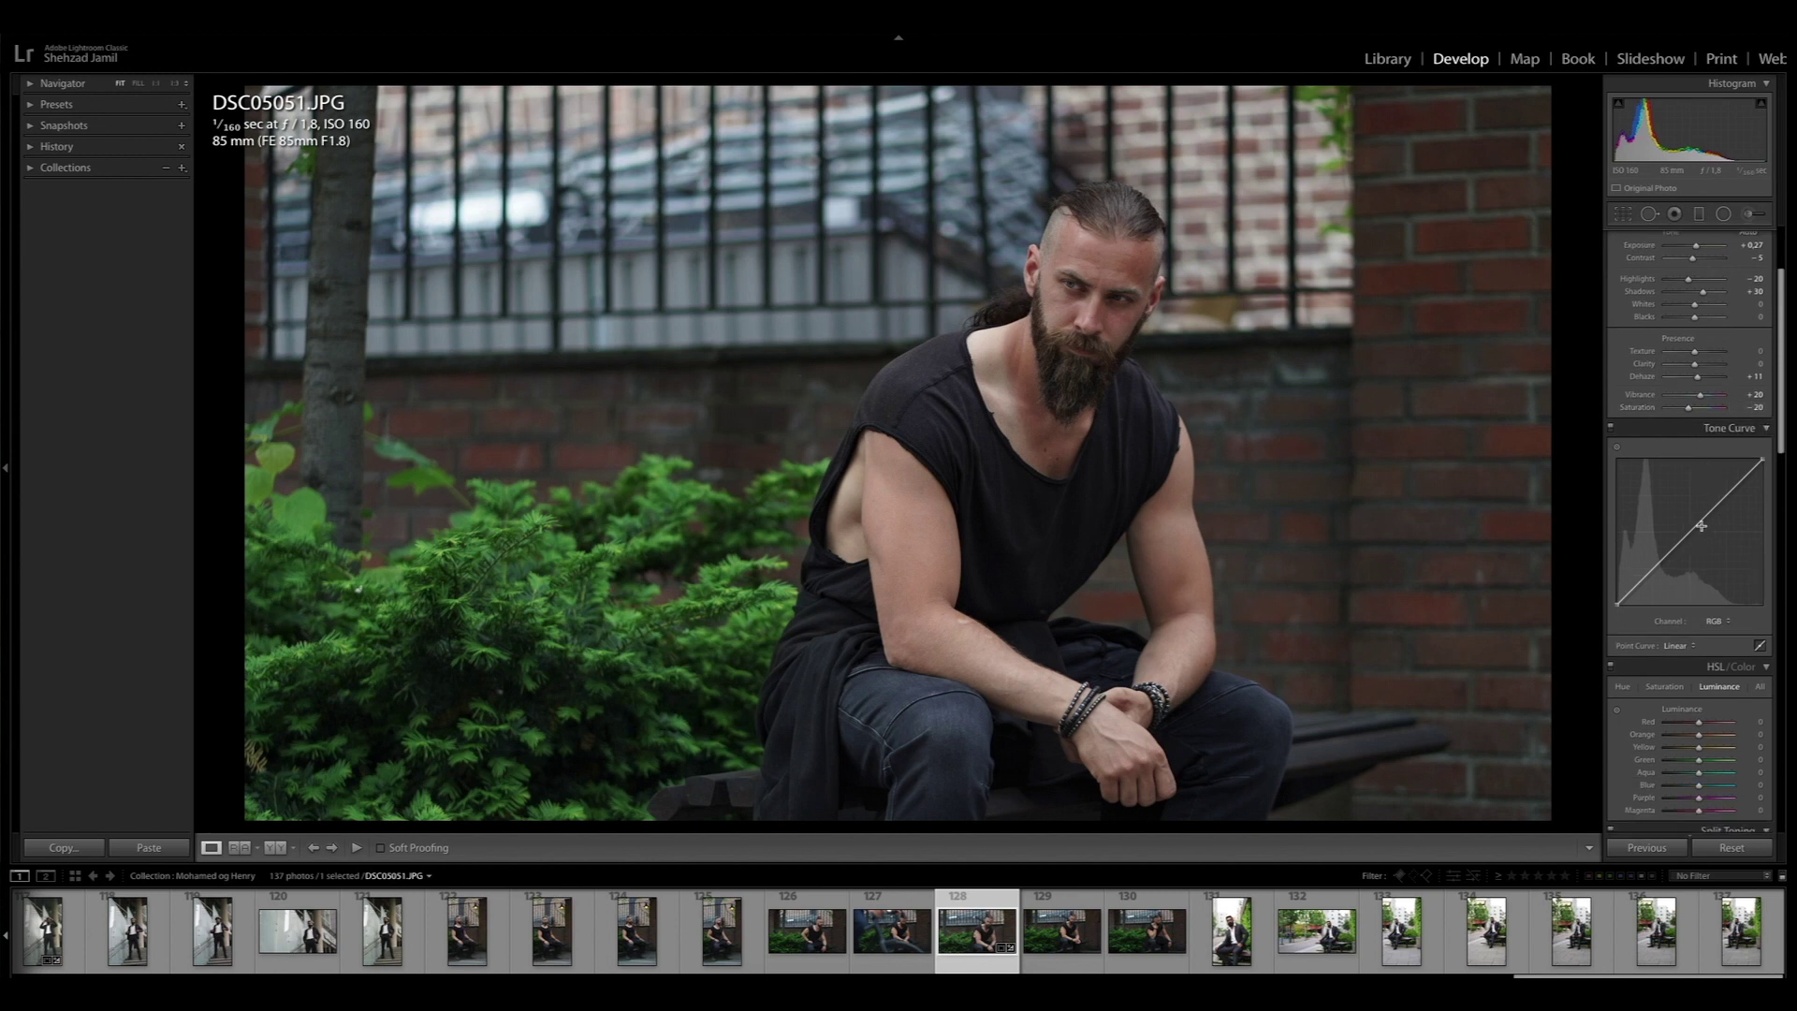
Step: Shape an RGB tone curve with lowered upper and midtone points and a lifted black point
left_click(1690, 533)
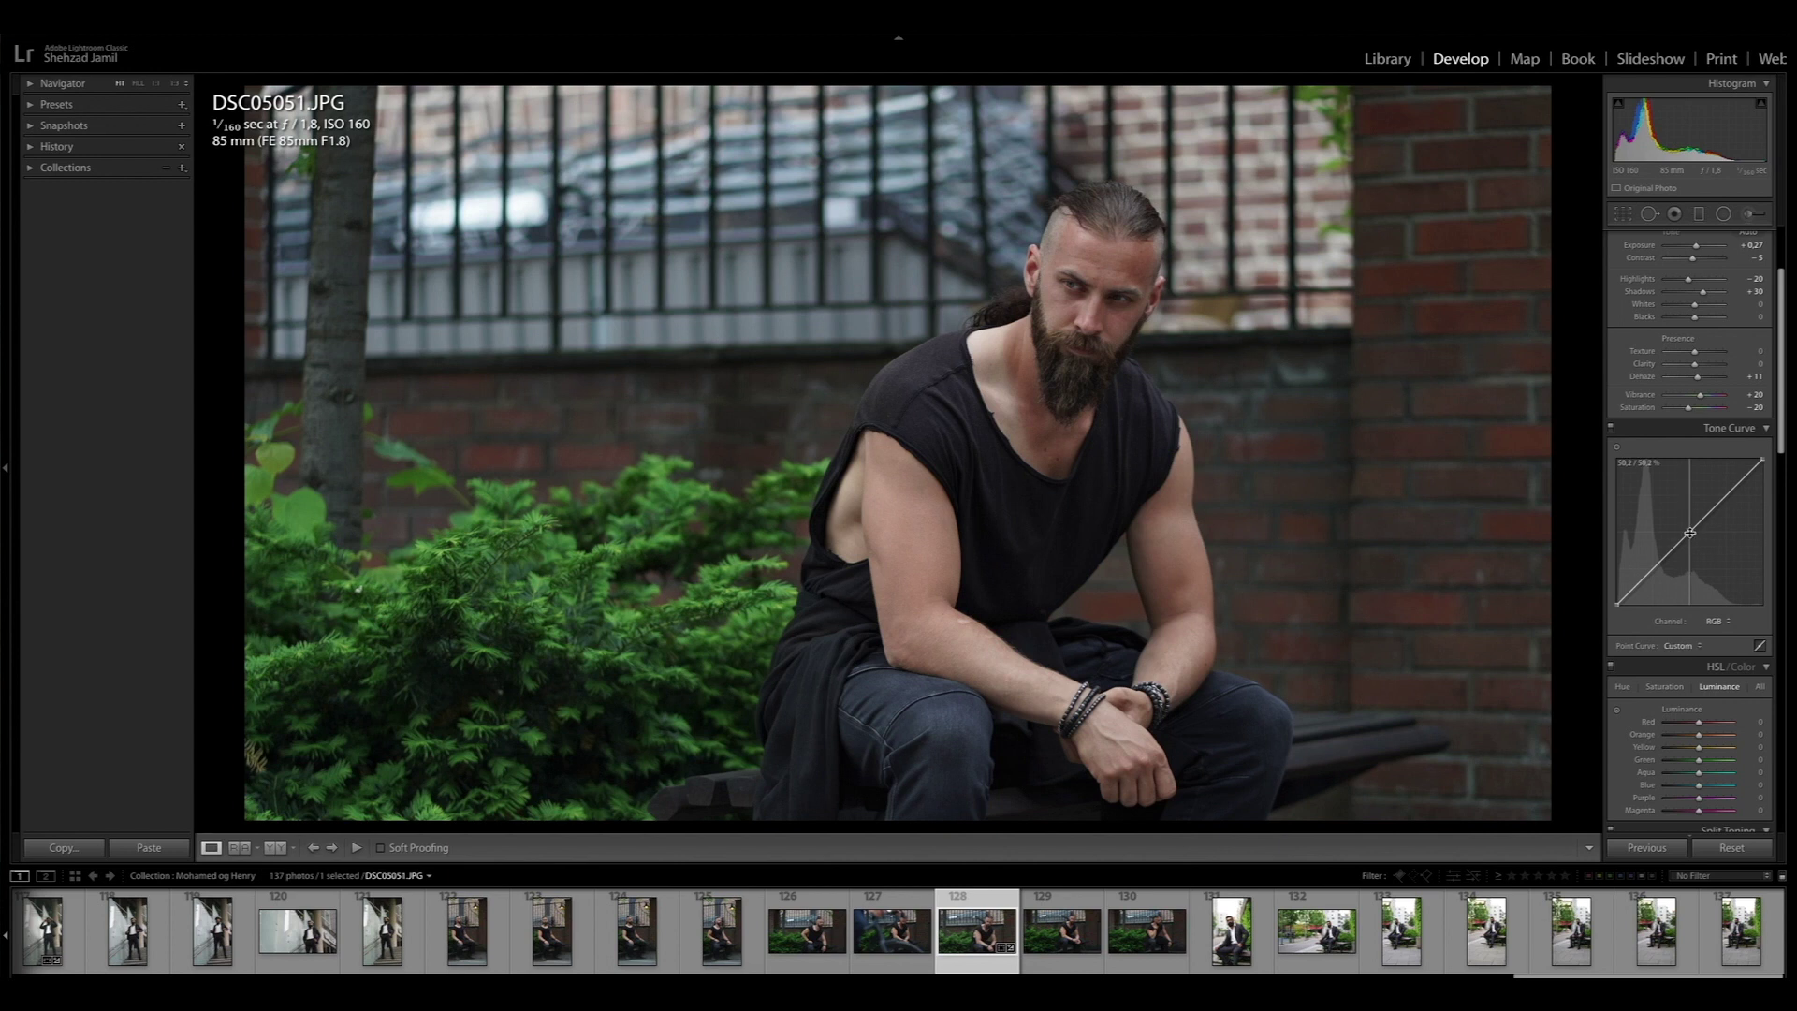
left_click(1654, 570)
left_click_drag(1690, 534, 1692, 542)
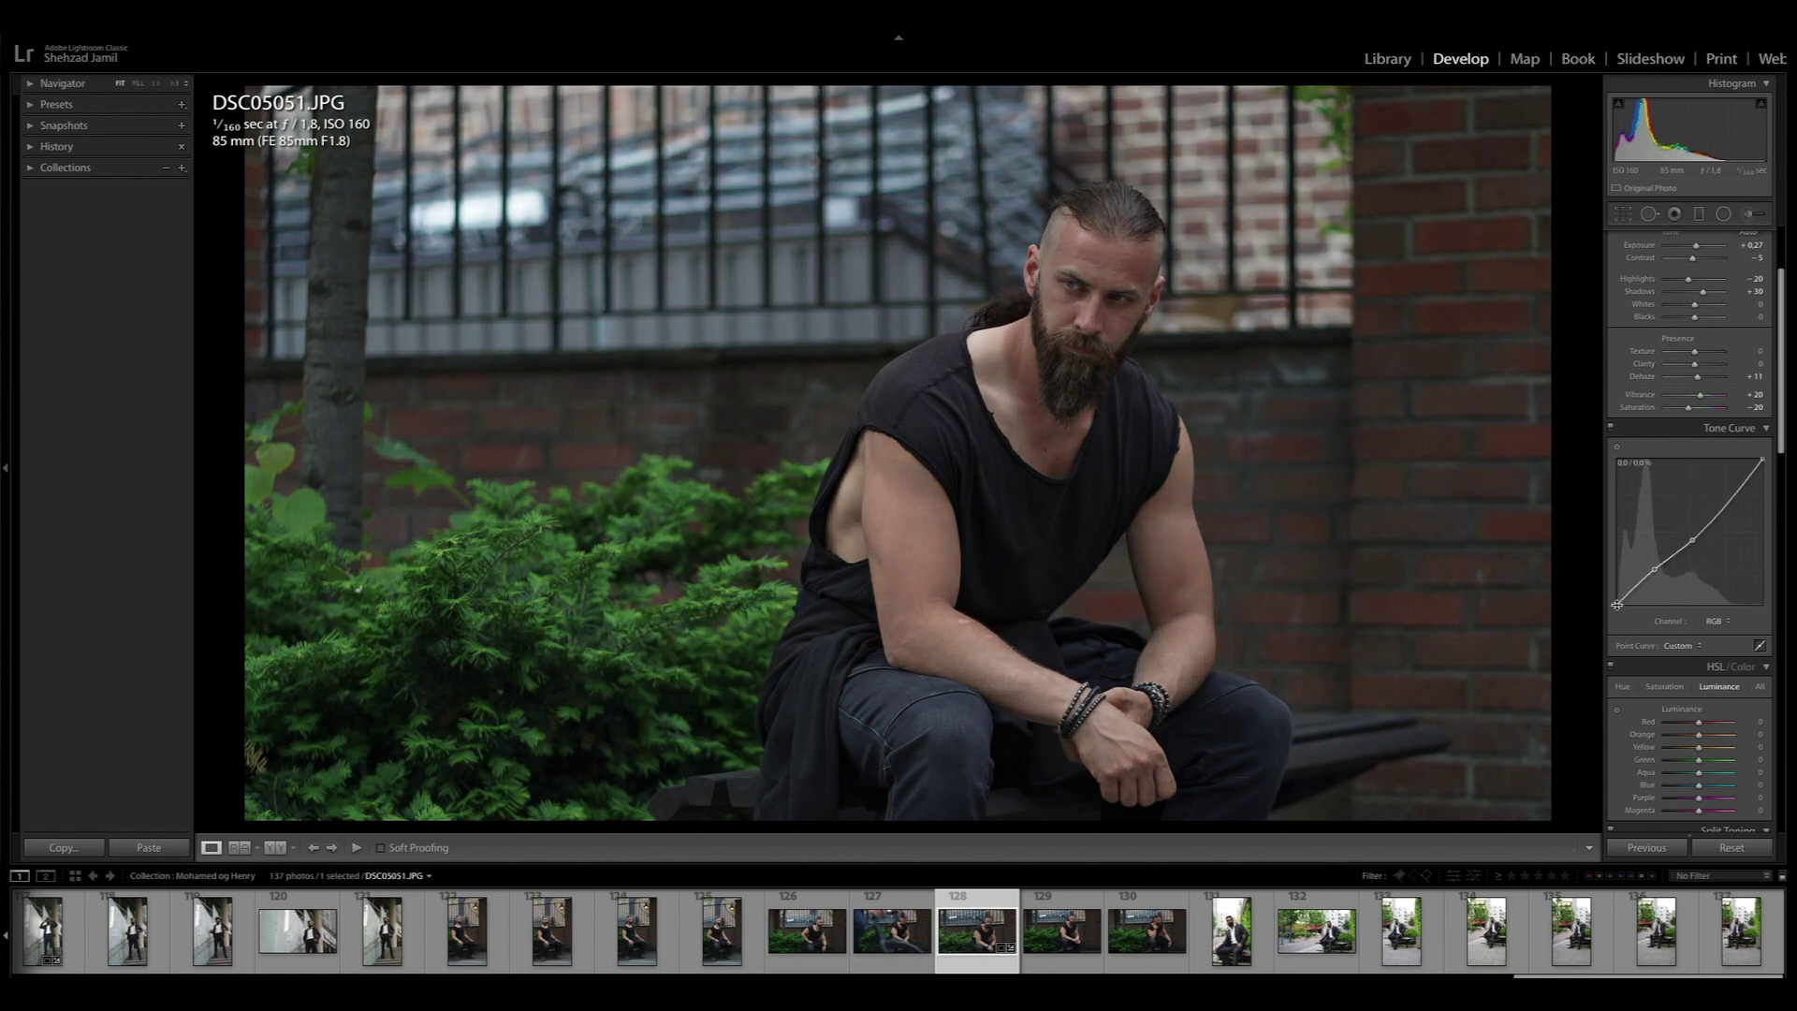
left_click_drag(1616, 605, 1610, 593)
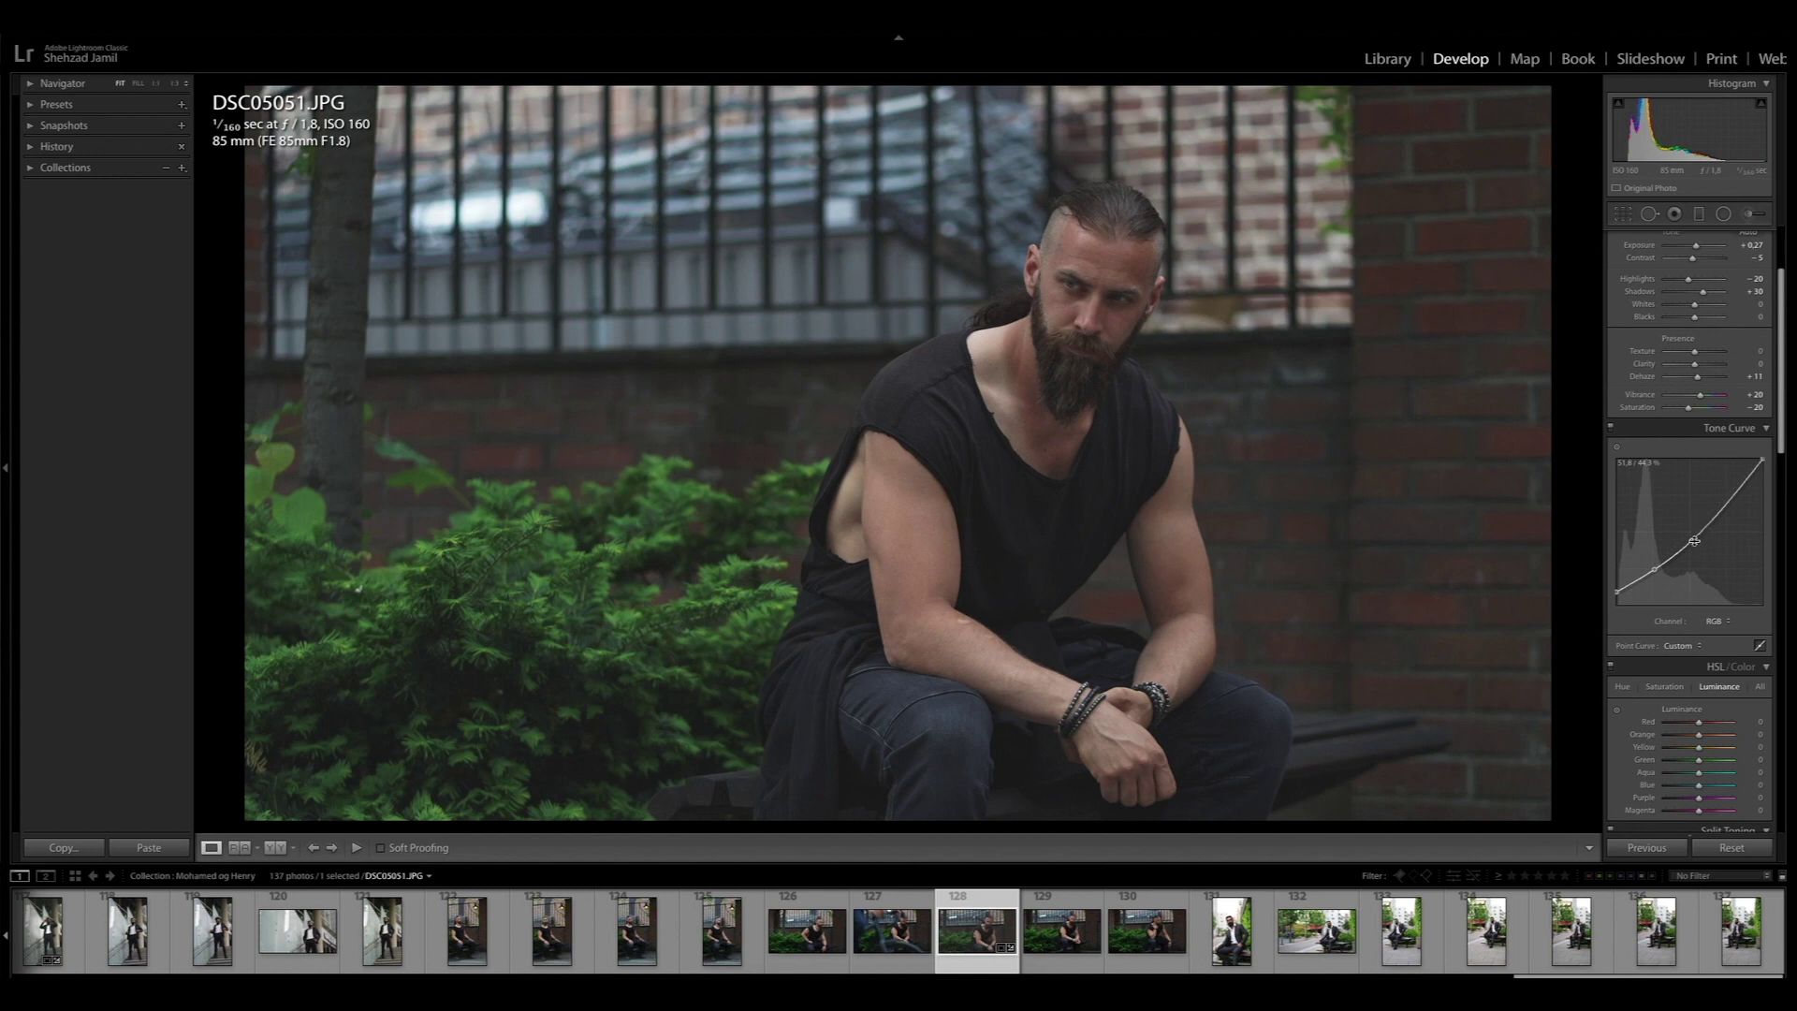
left_click_drag(1693, 540, 1692, 540)
scroll(1706, 552, "down", 3)
scroll(1706, 552, "down", 2)
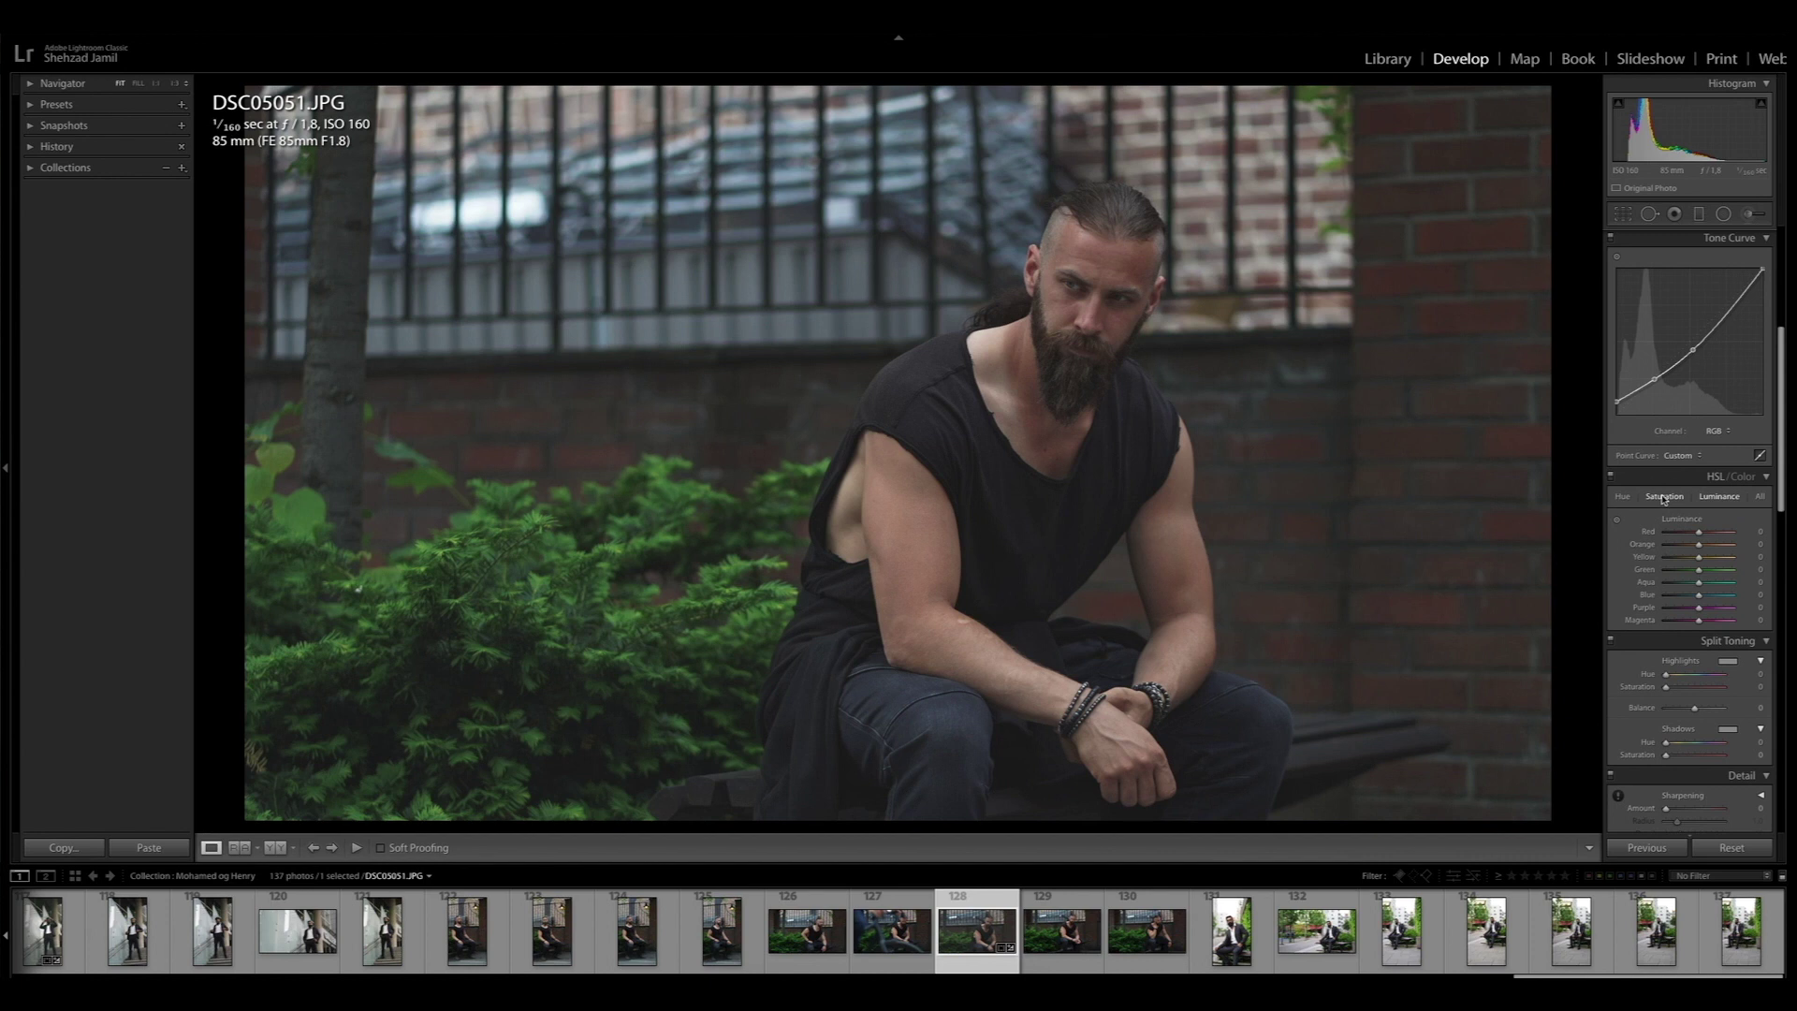
Step: Cut HSL saturation for reds (-7), oranges (-42) and greens (-43) directly on the photo
left_click(1663, 497)
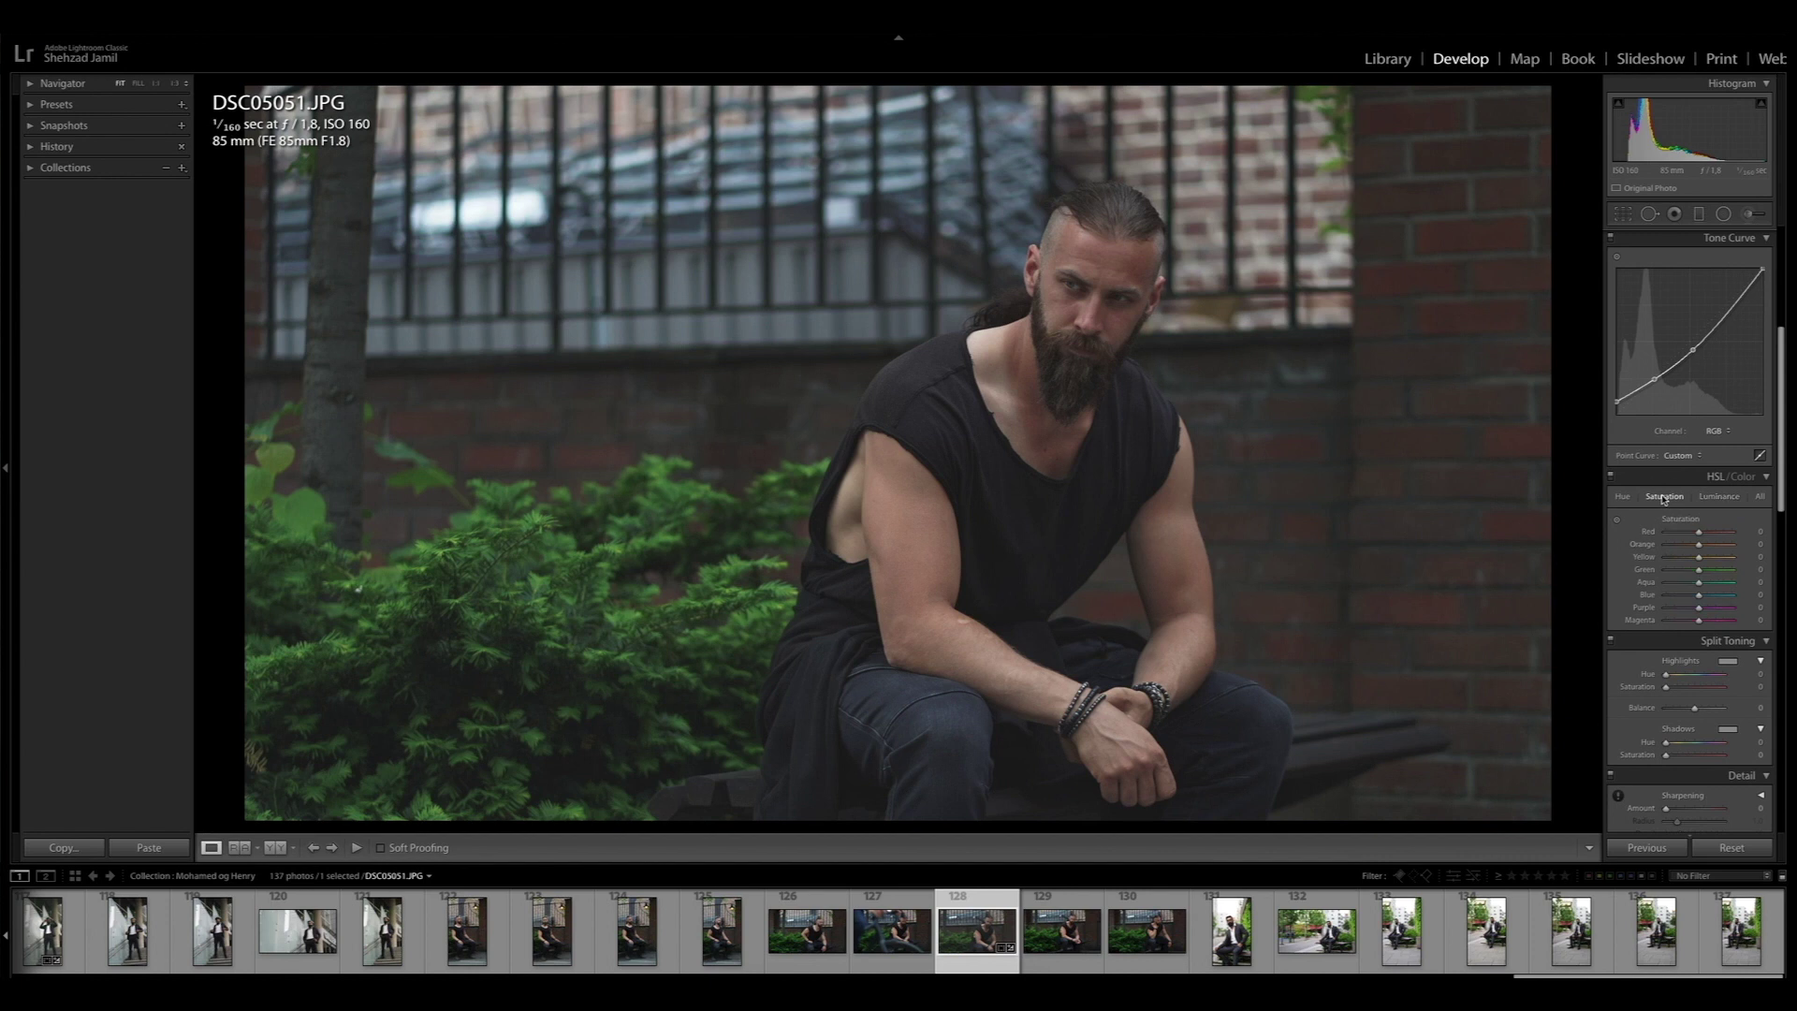
left_click(1616, 522)
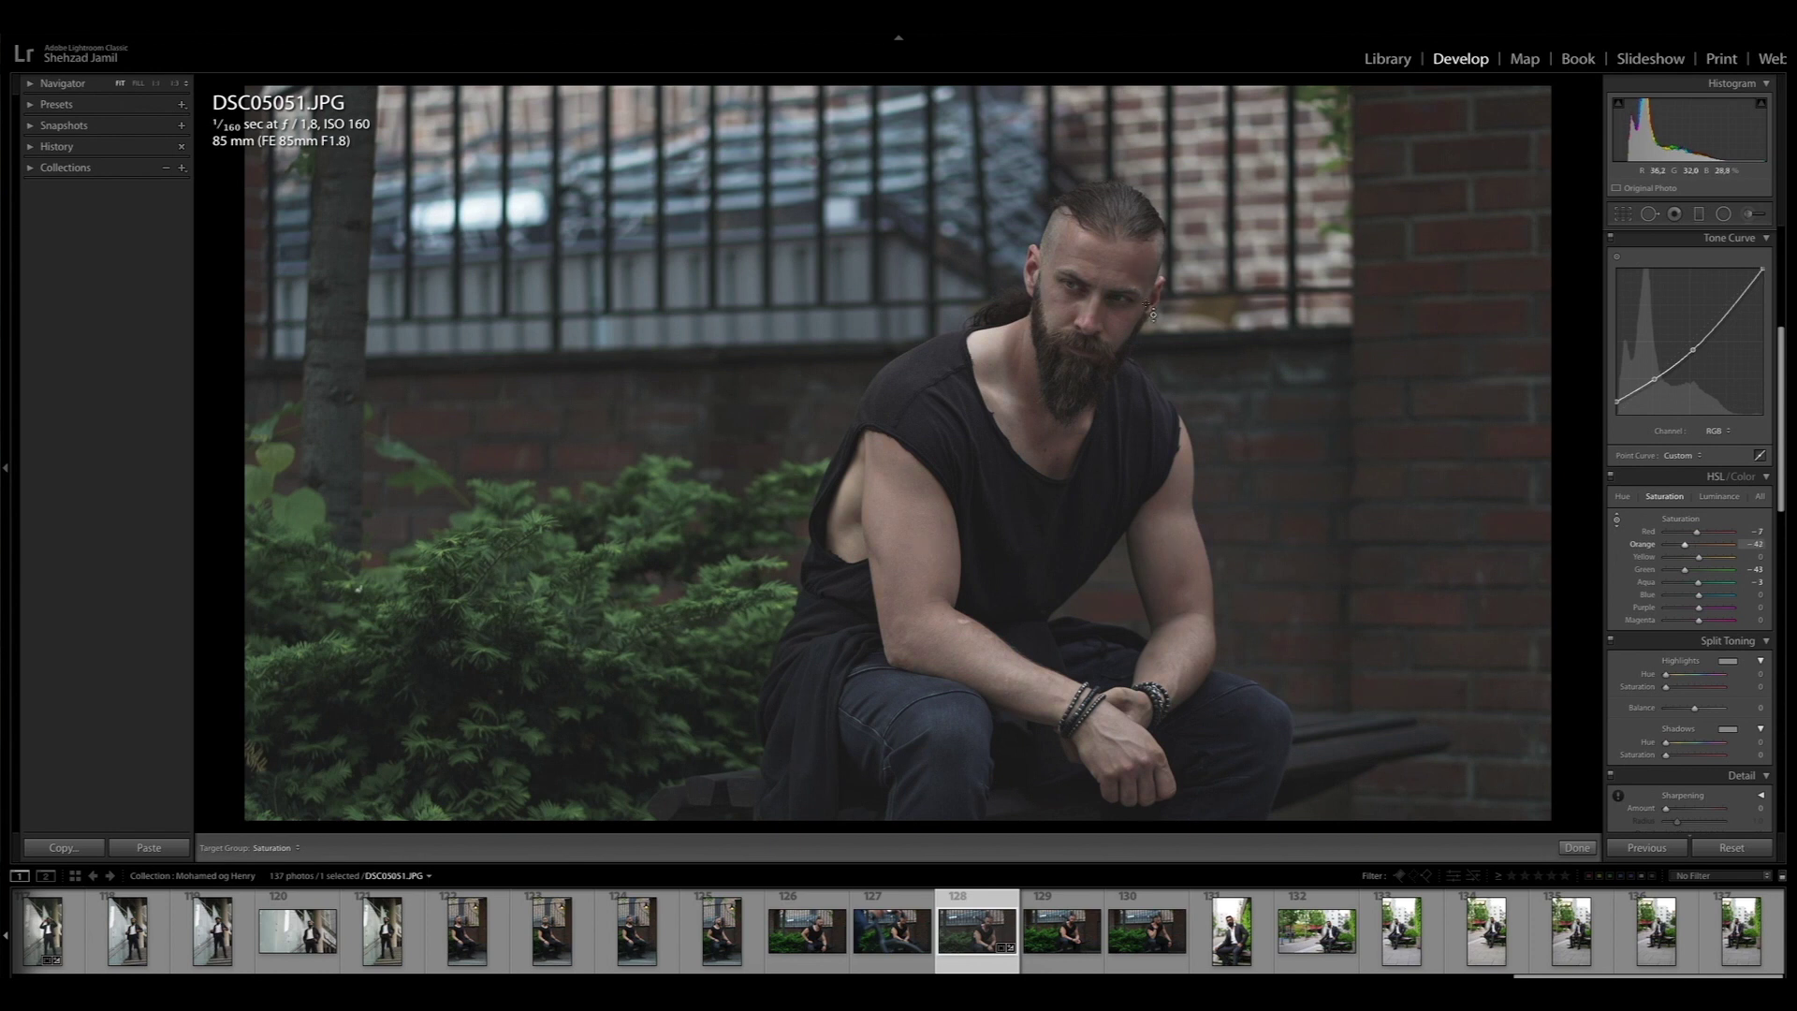
left_click(1576, 848)
Step: Scroll the Develop panels down and back up to Basic, Tone Curve and HSL/Color
scroll(1682, 699, "down", 5)
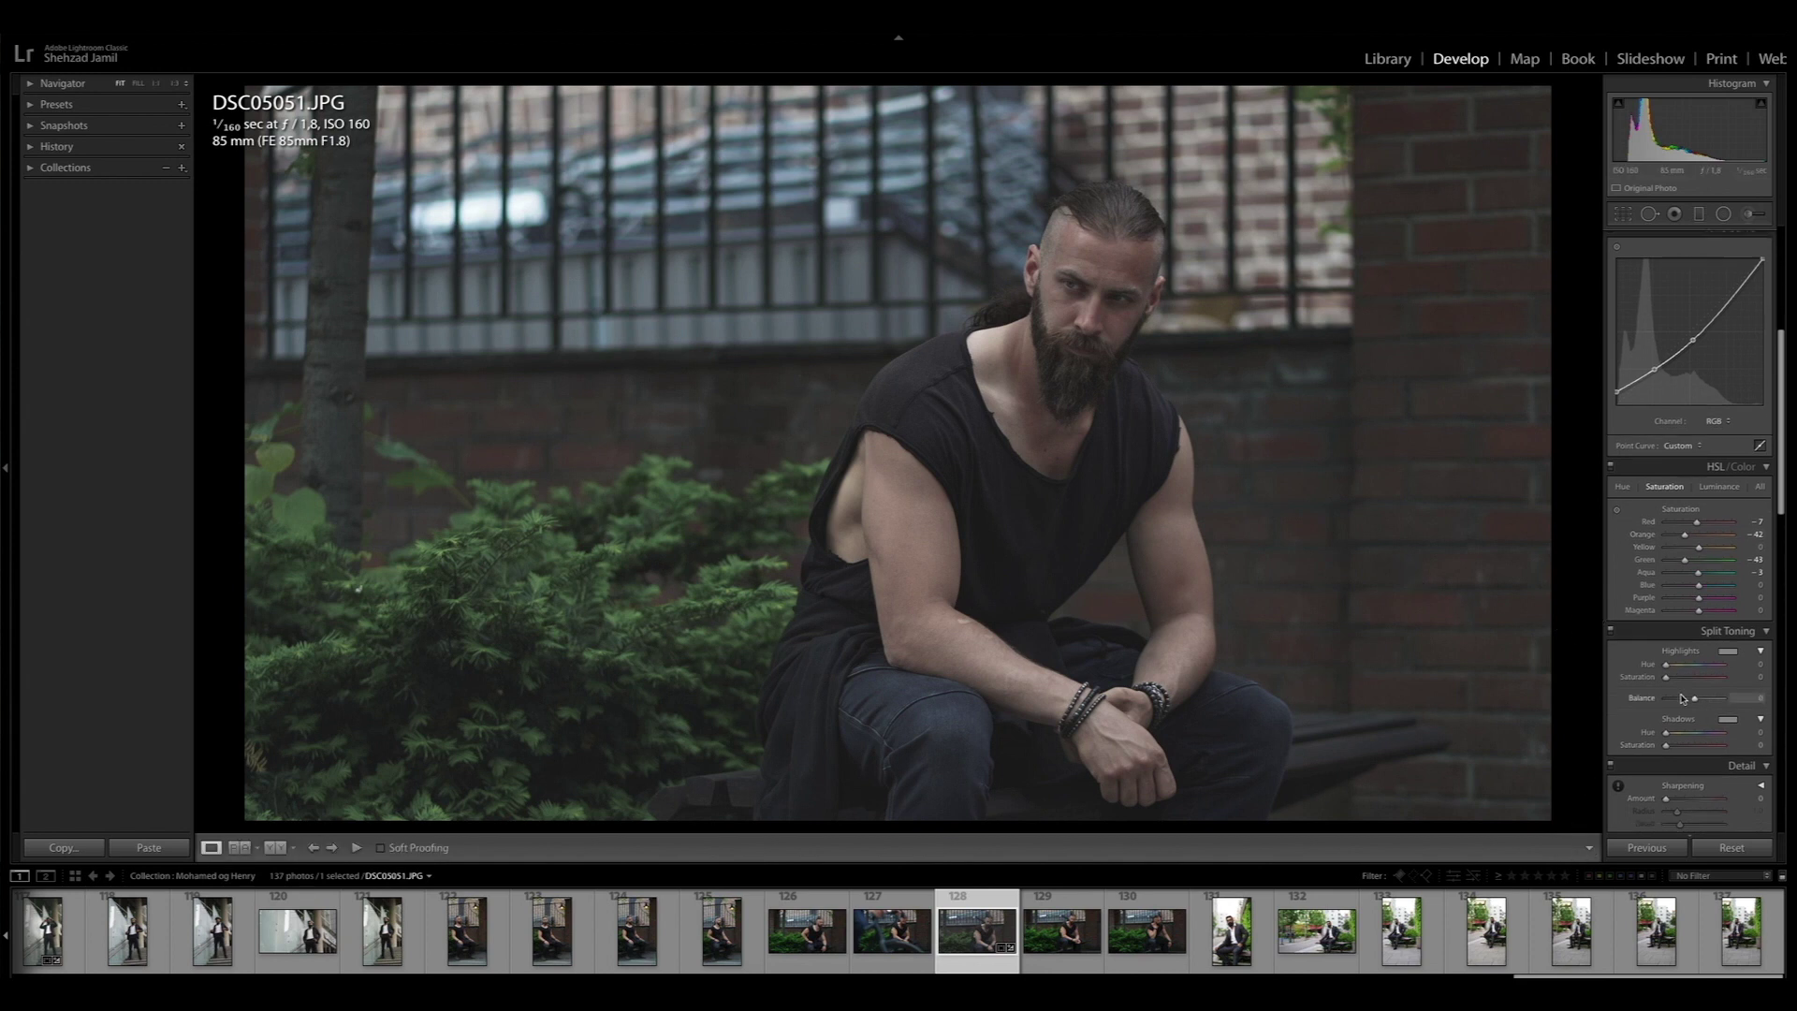
scroll(1682, 698, "down", 2)
scroll(1682, 697, "down", 1)
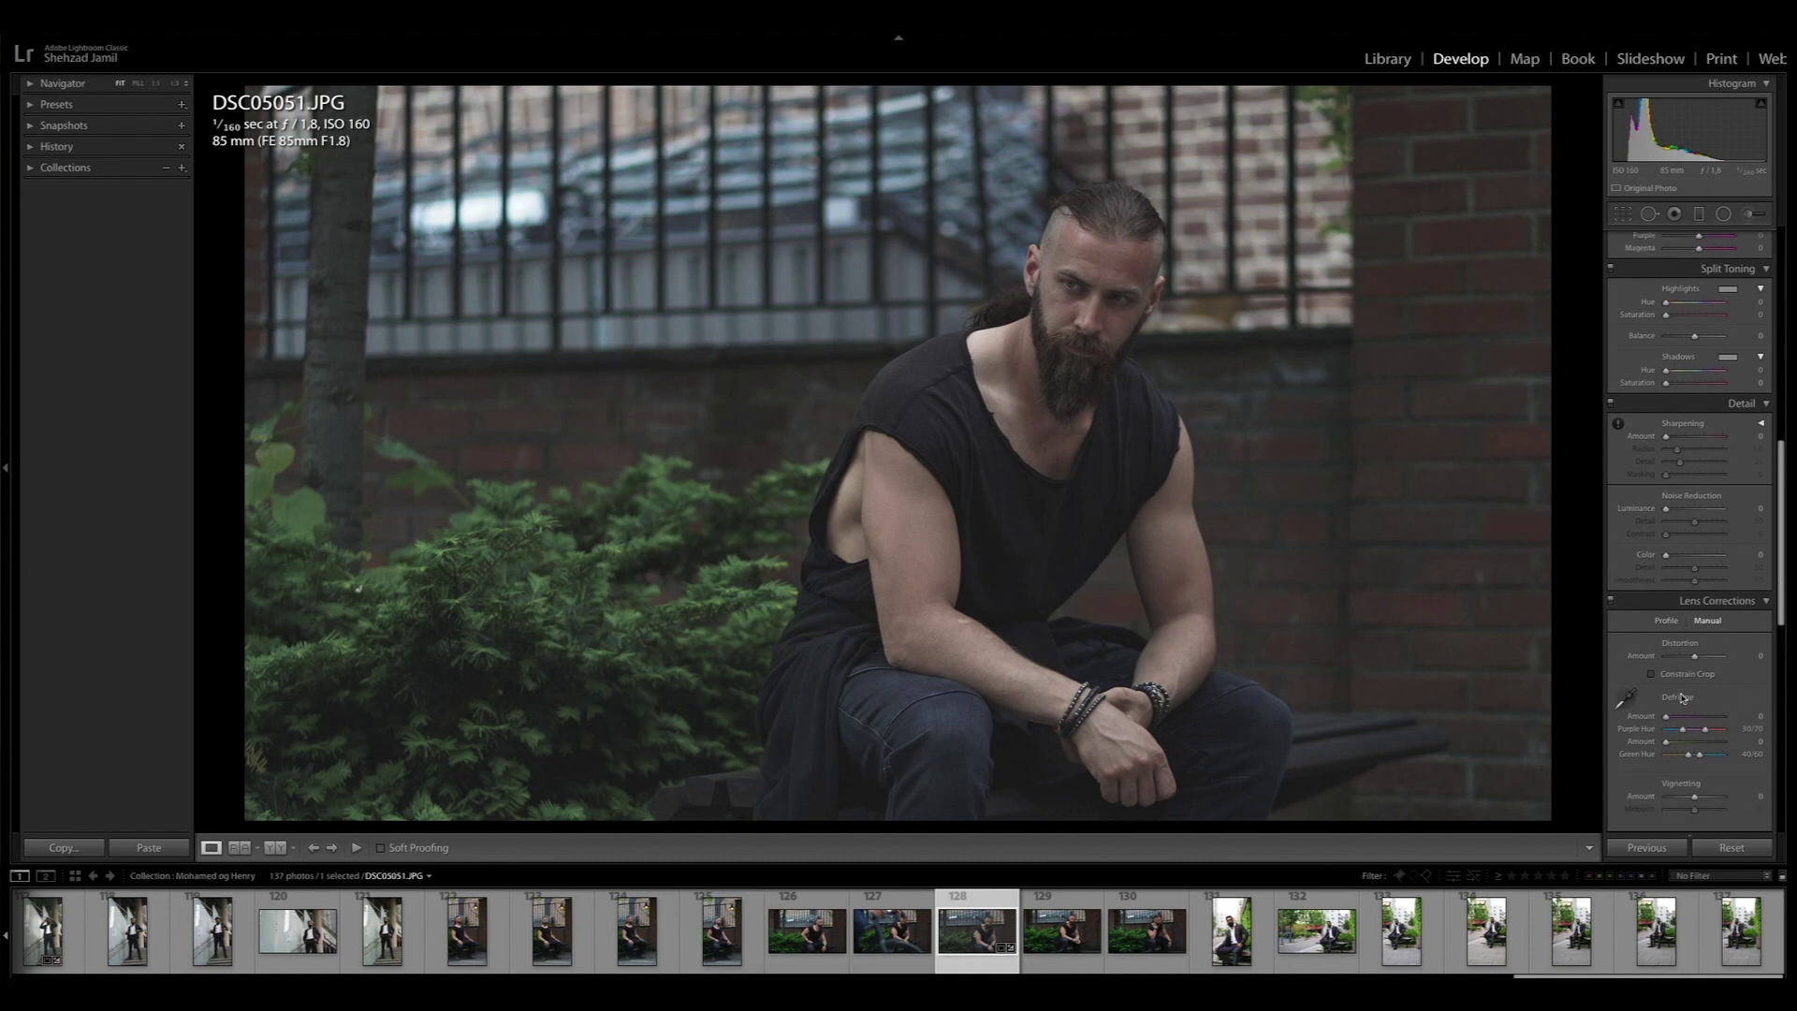
scroll(1682, 698, "down", 1)
scroll(1682, 697, "up", 3)
scroll(1682, 693, "up", 3)
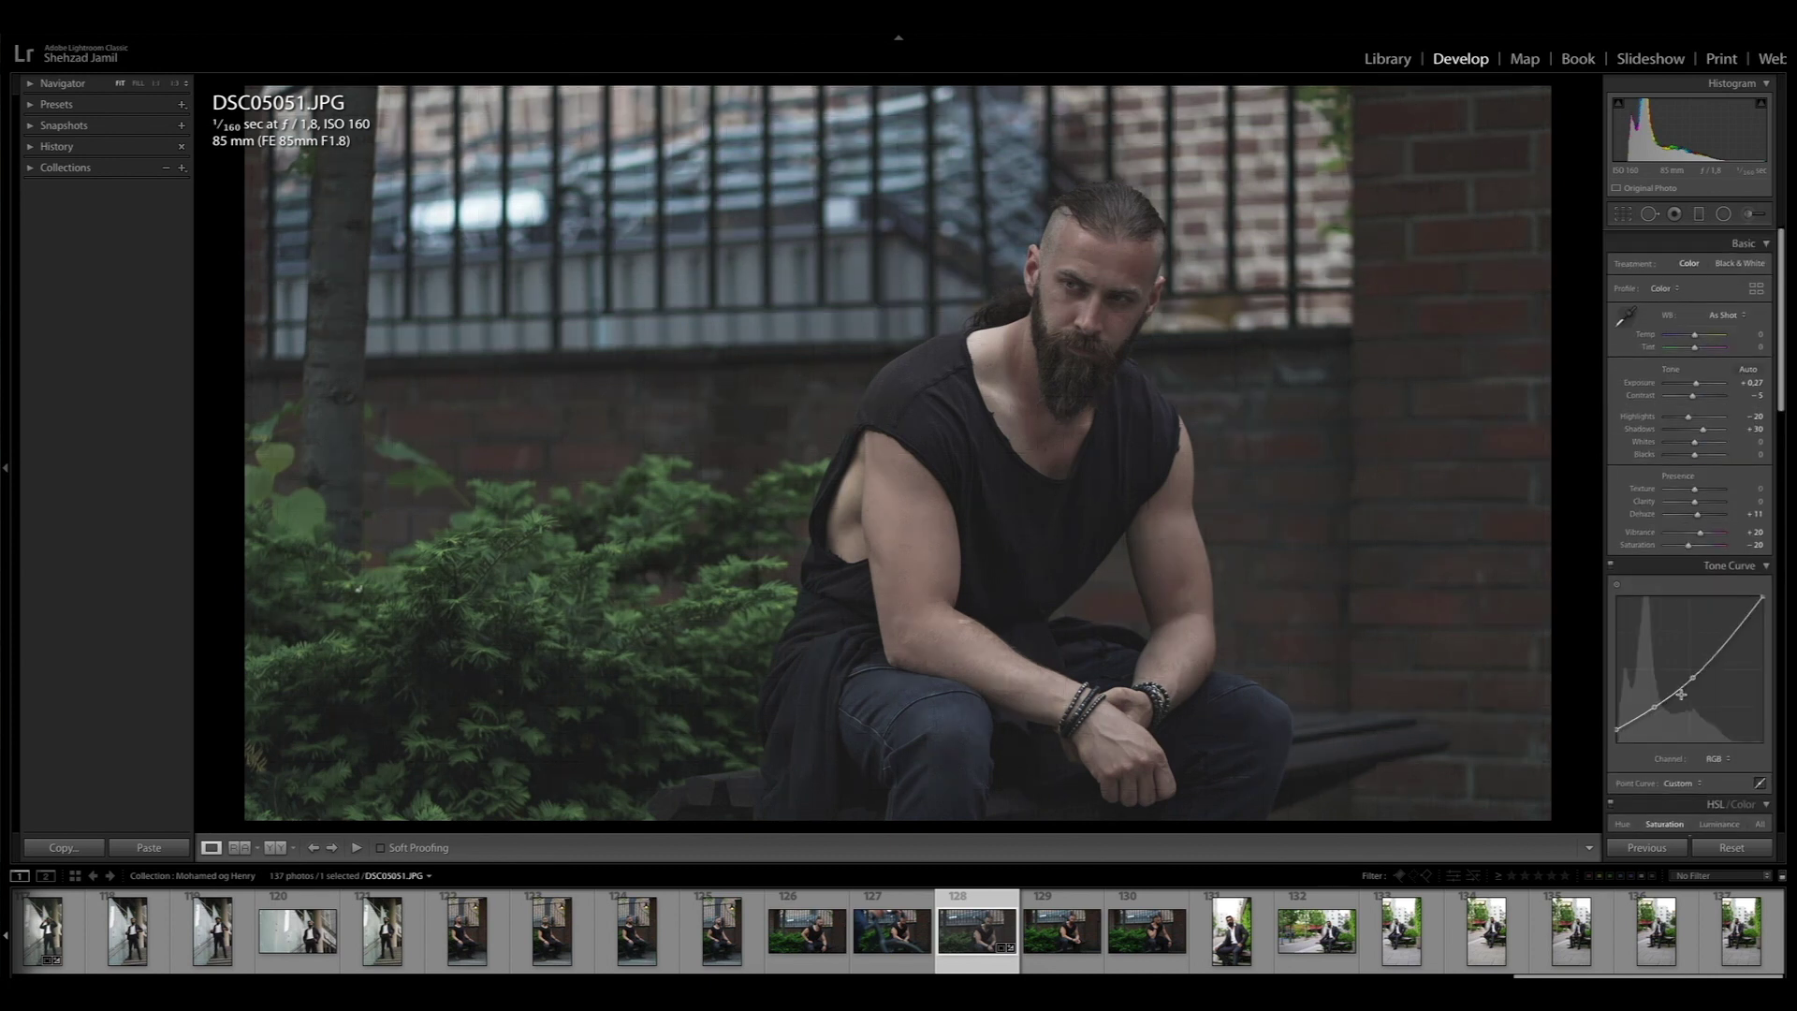
scroll(1685, 674, "up", 2)
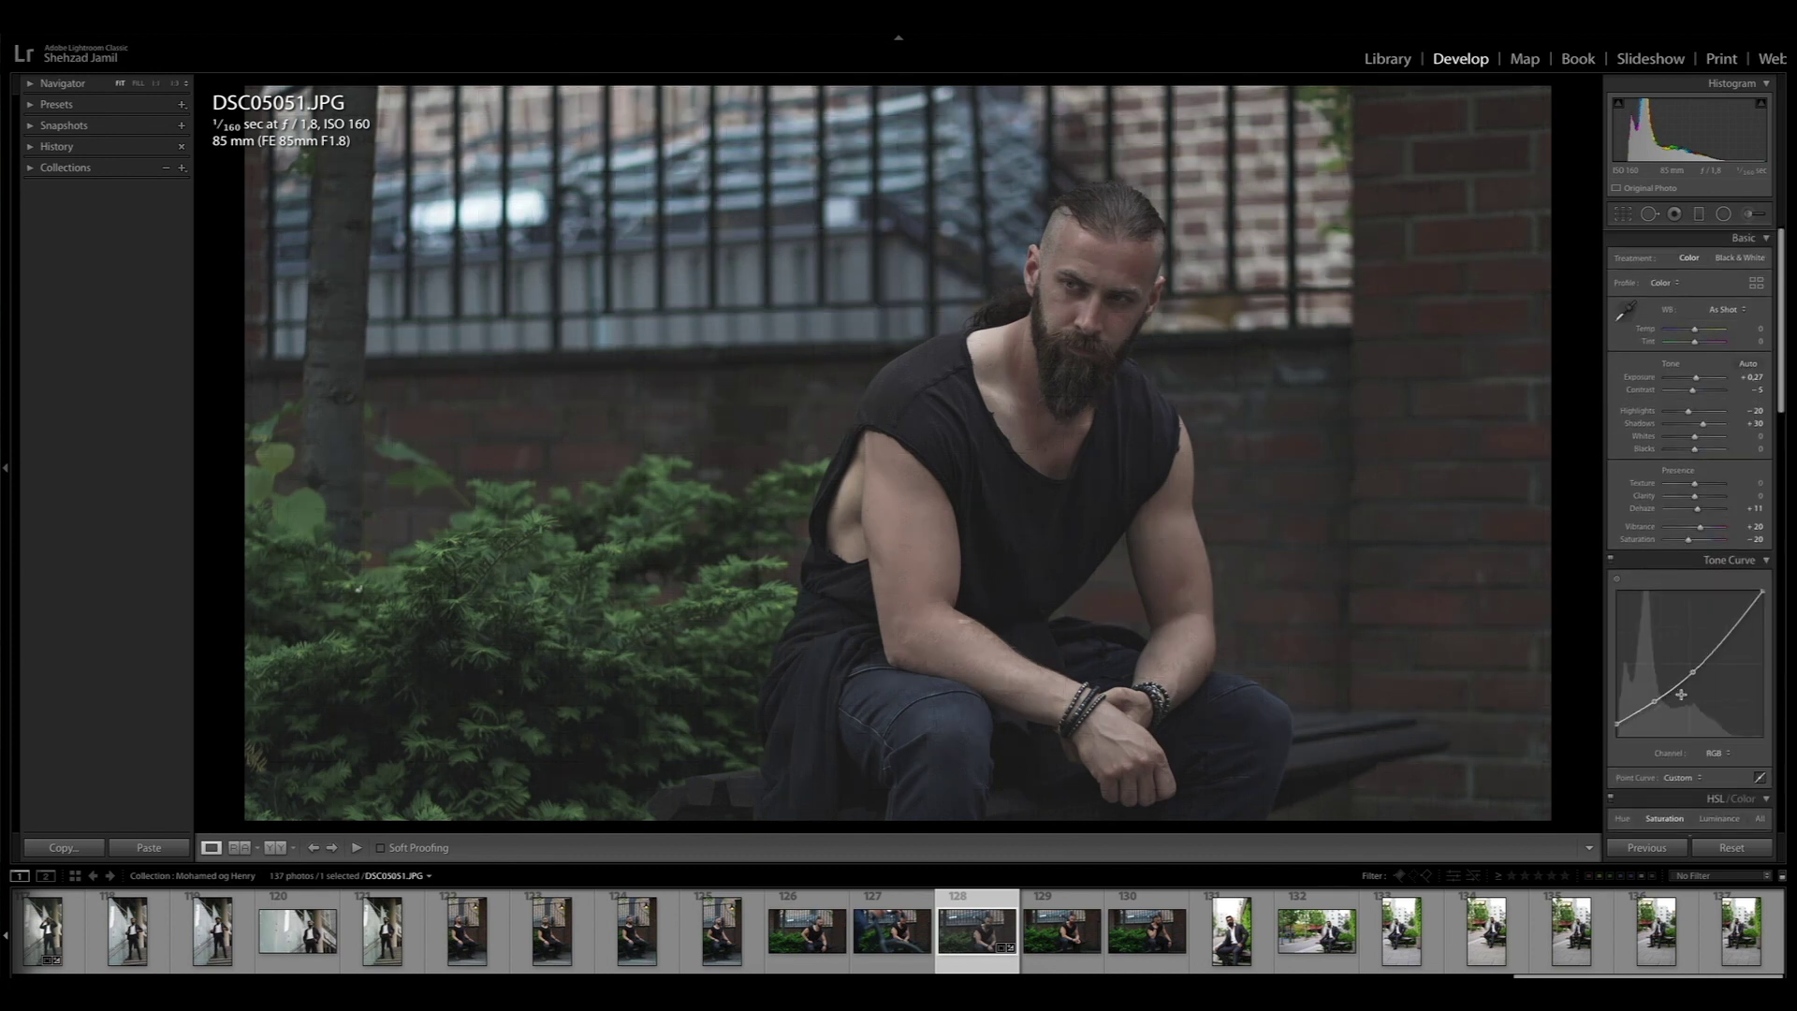
Step: Draw a tilted oval radial filter, sized and centred over the seated man
left_click(1724, 214)
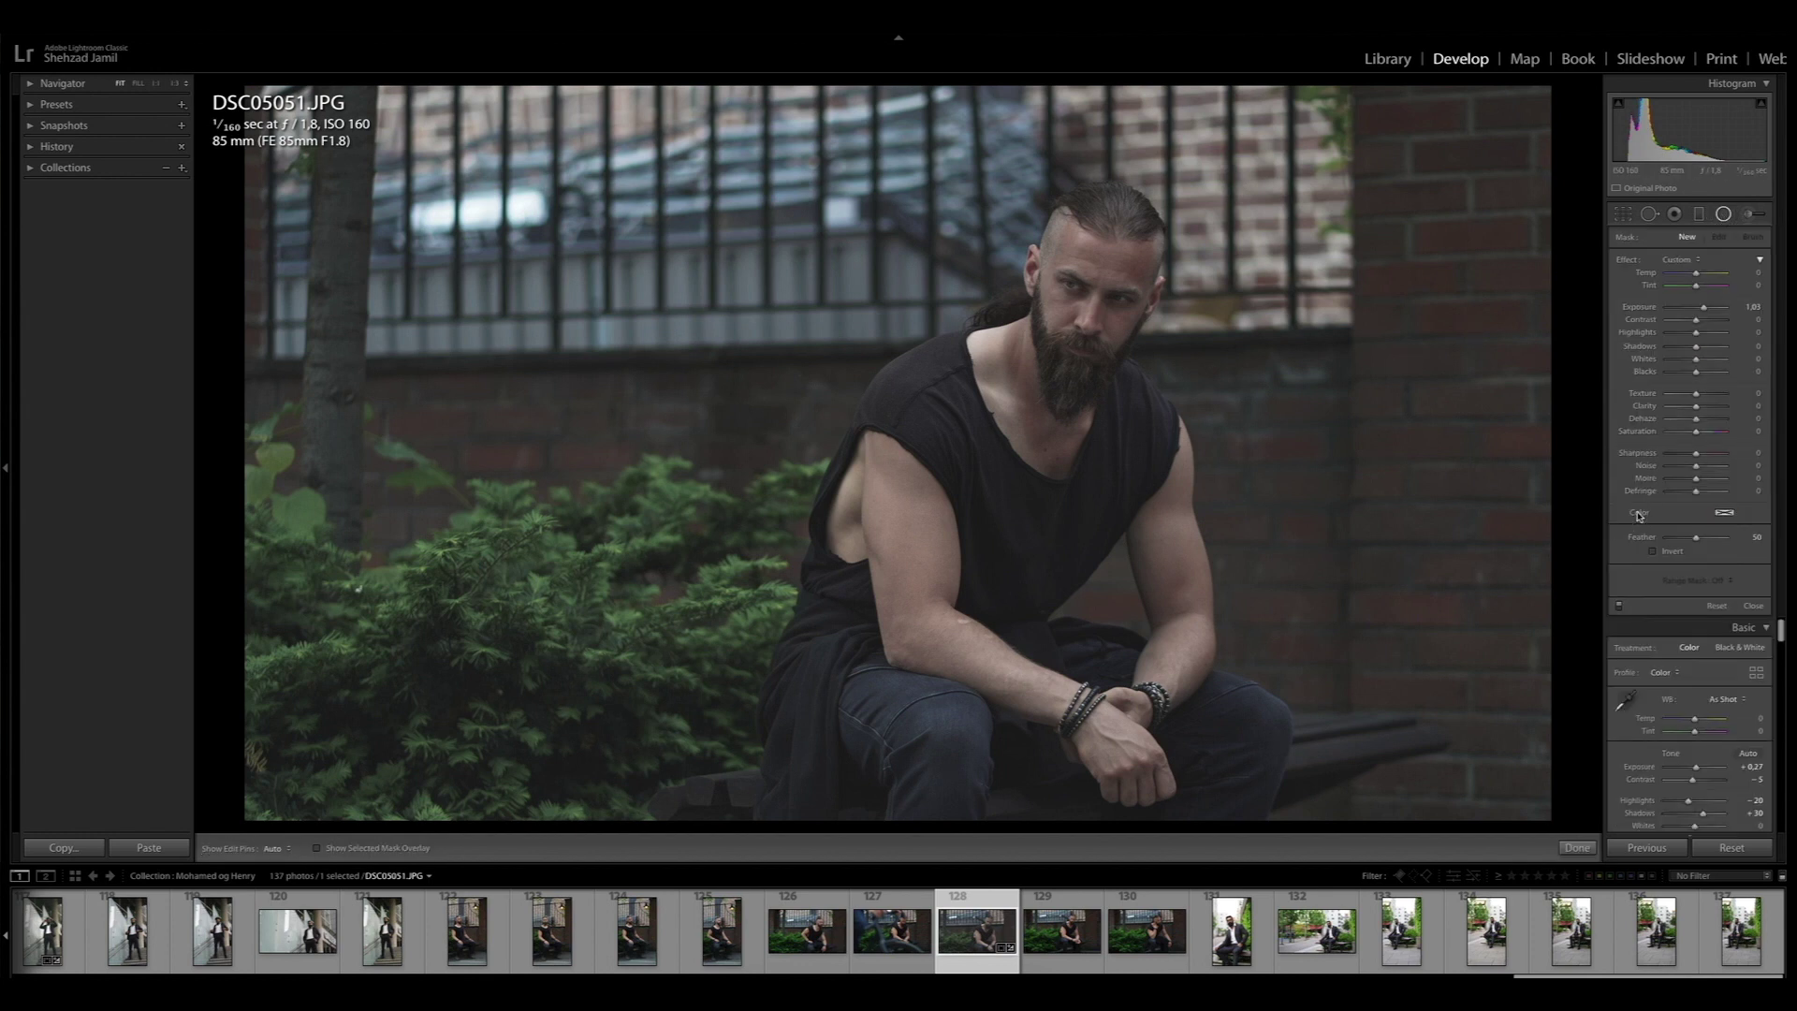
left_click_drag(896, 325, 1143, 595)
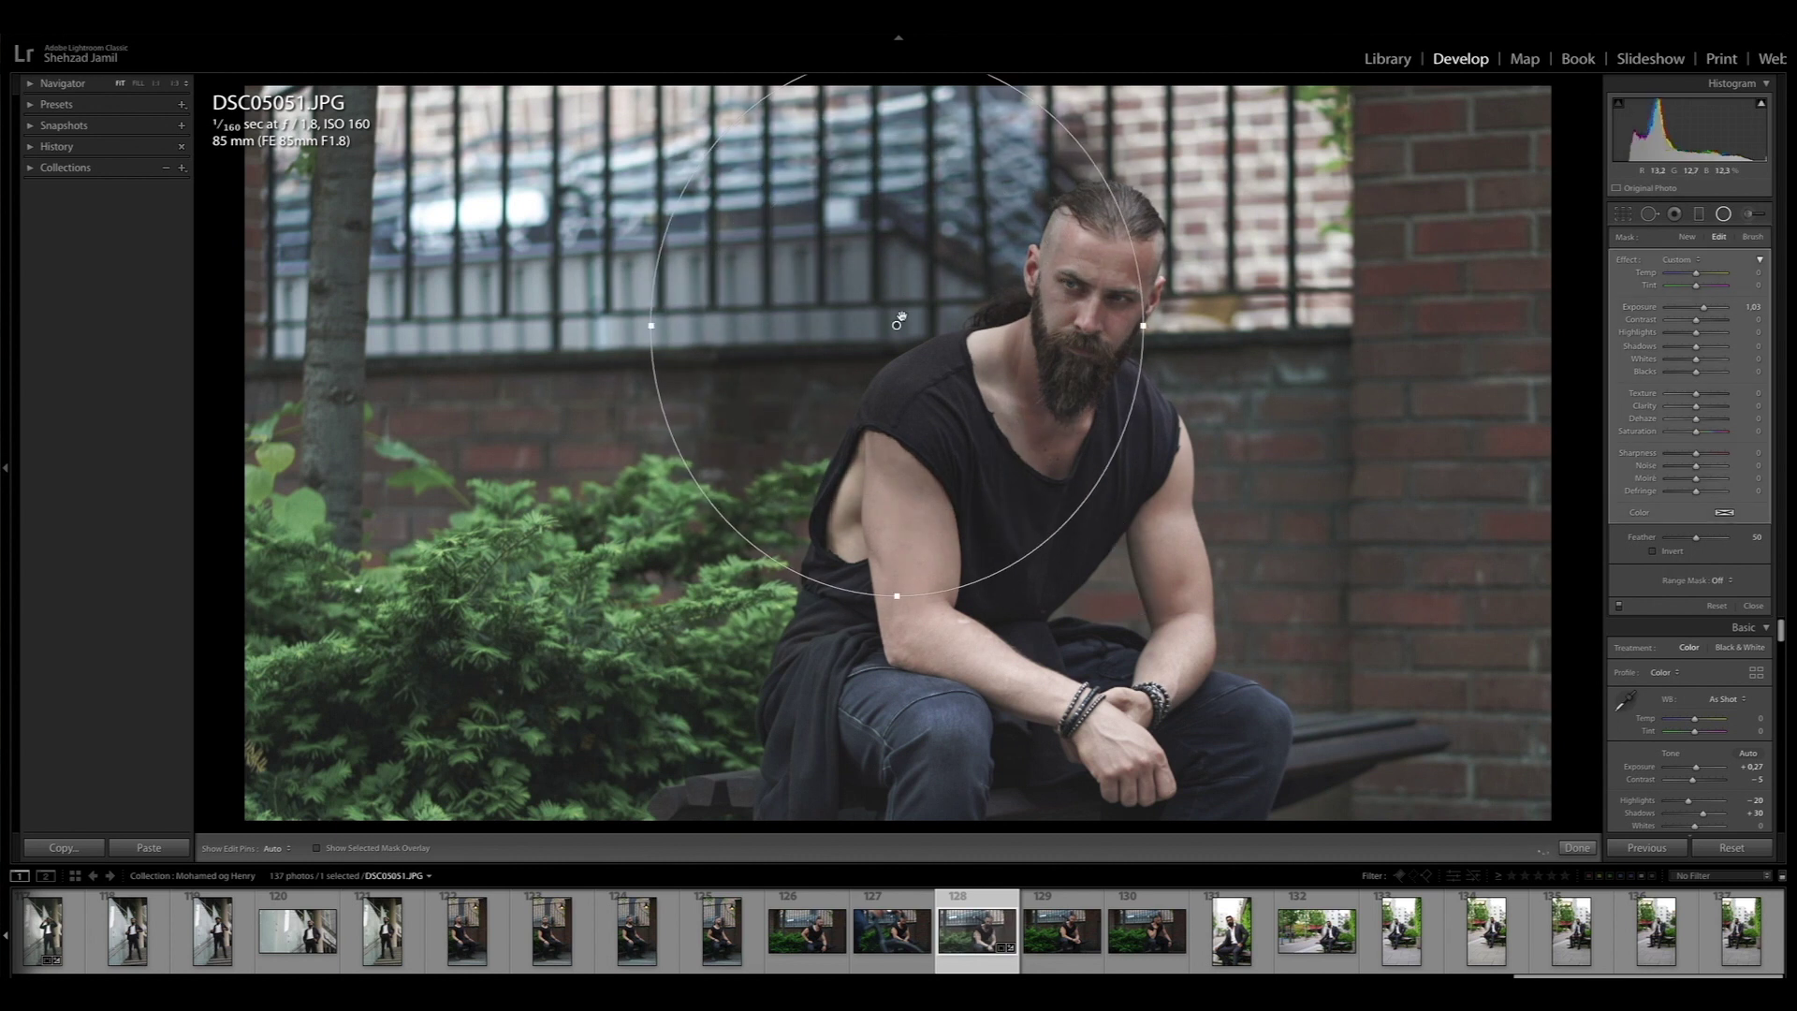
left_click_drag(897, 323, 1042, 446)
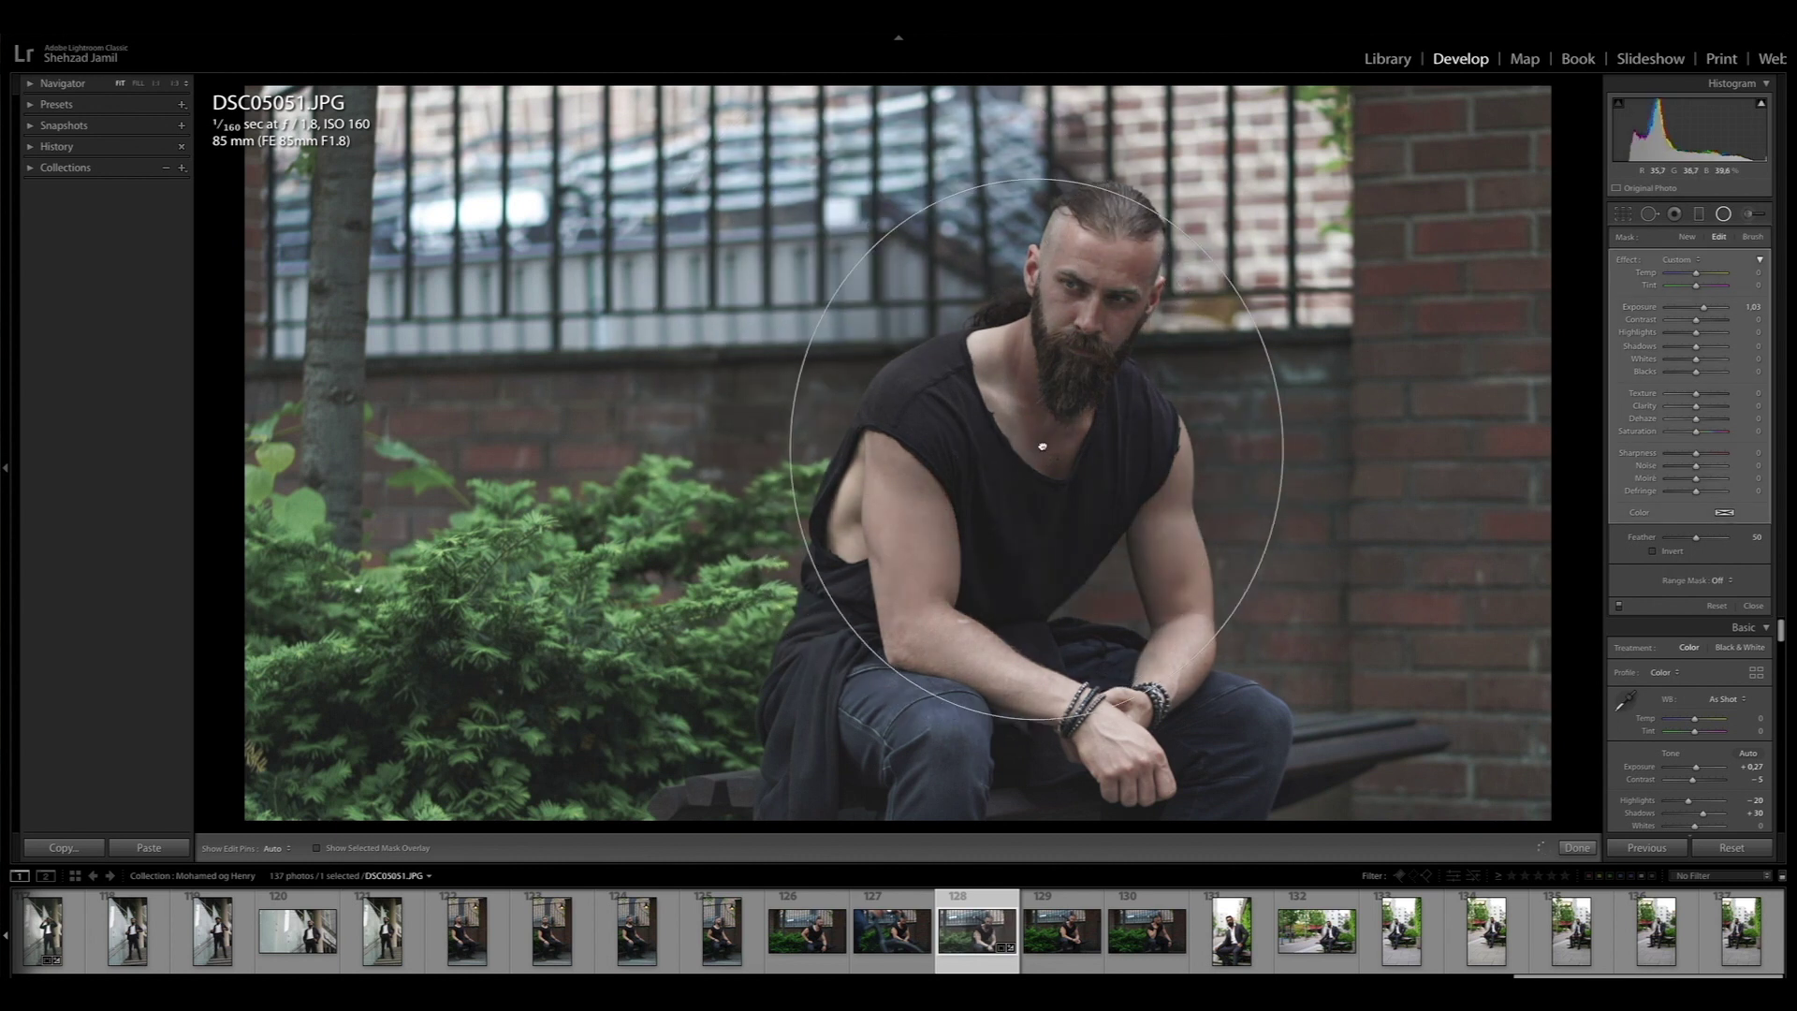
mouse_move(1191, 224)
left_mouse_down()
mouse_move(1234, 175)
mouse_move(1180, 196)
left_mouse_up()
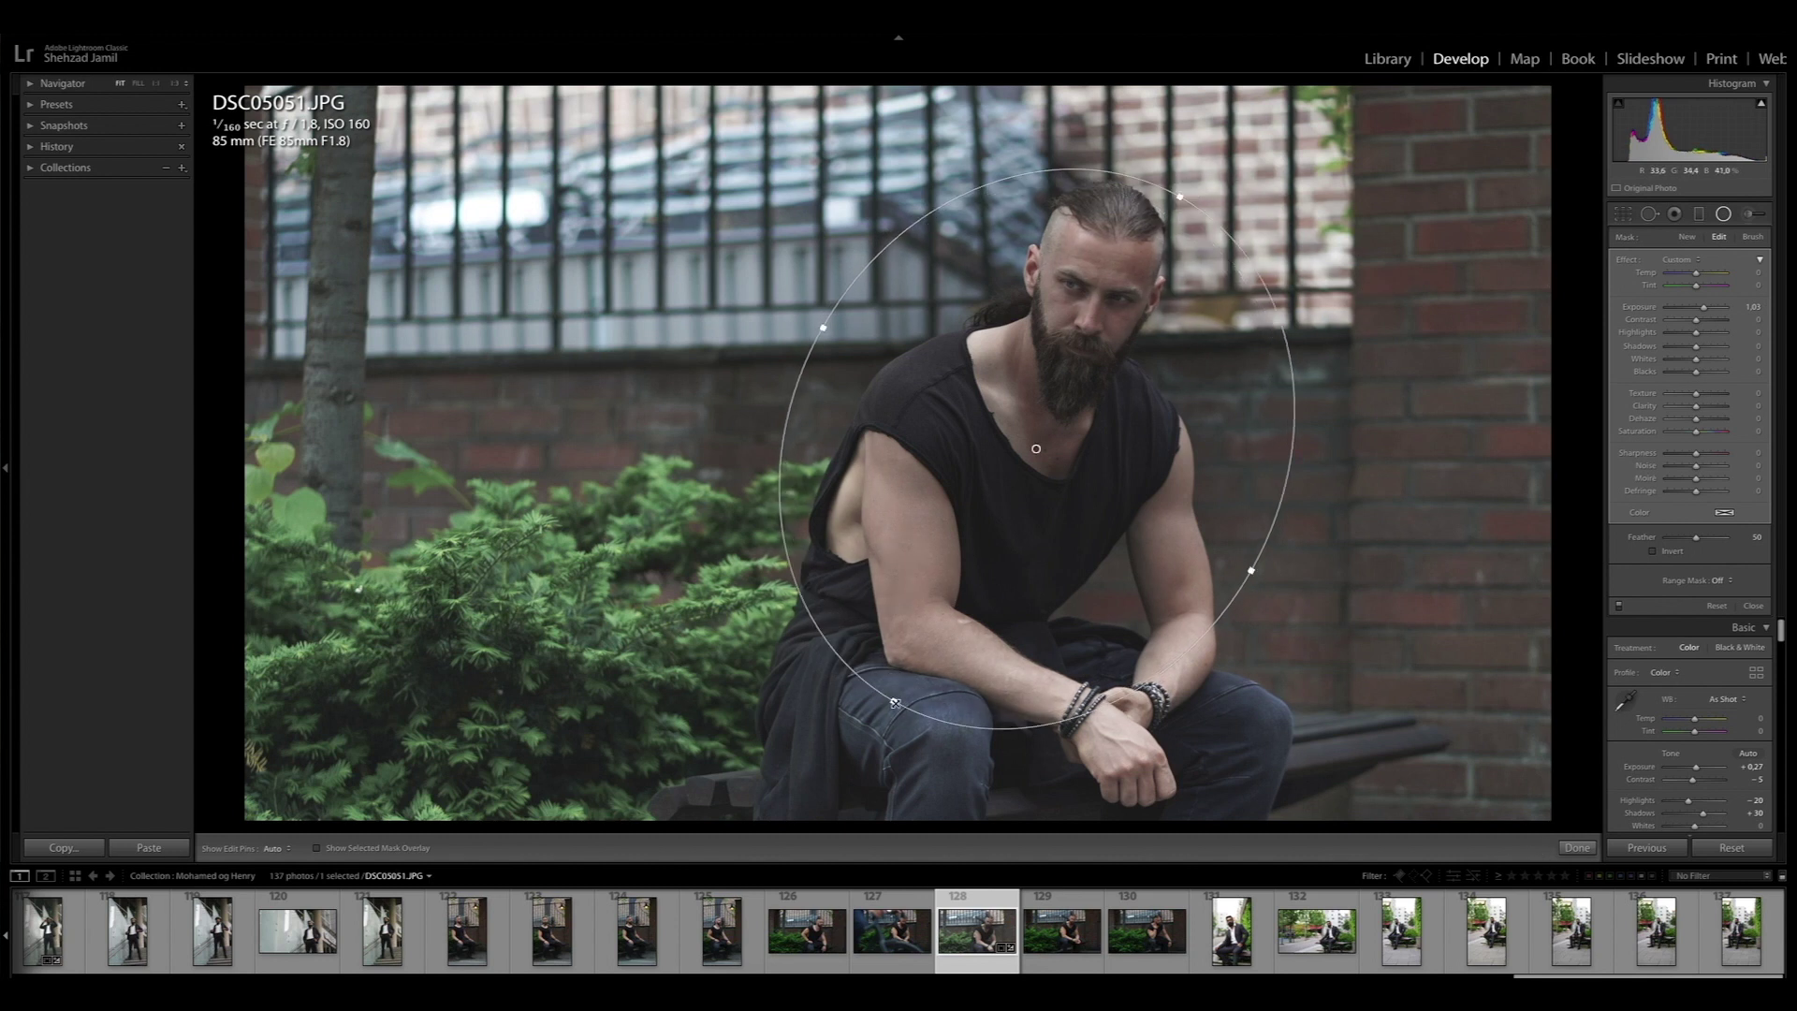
left_click_drag(895, 703, 861, 758)
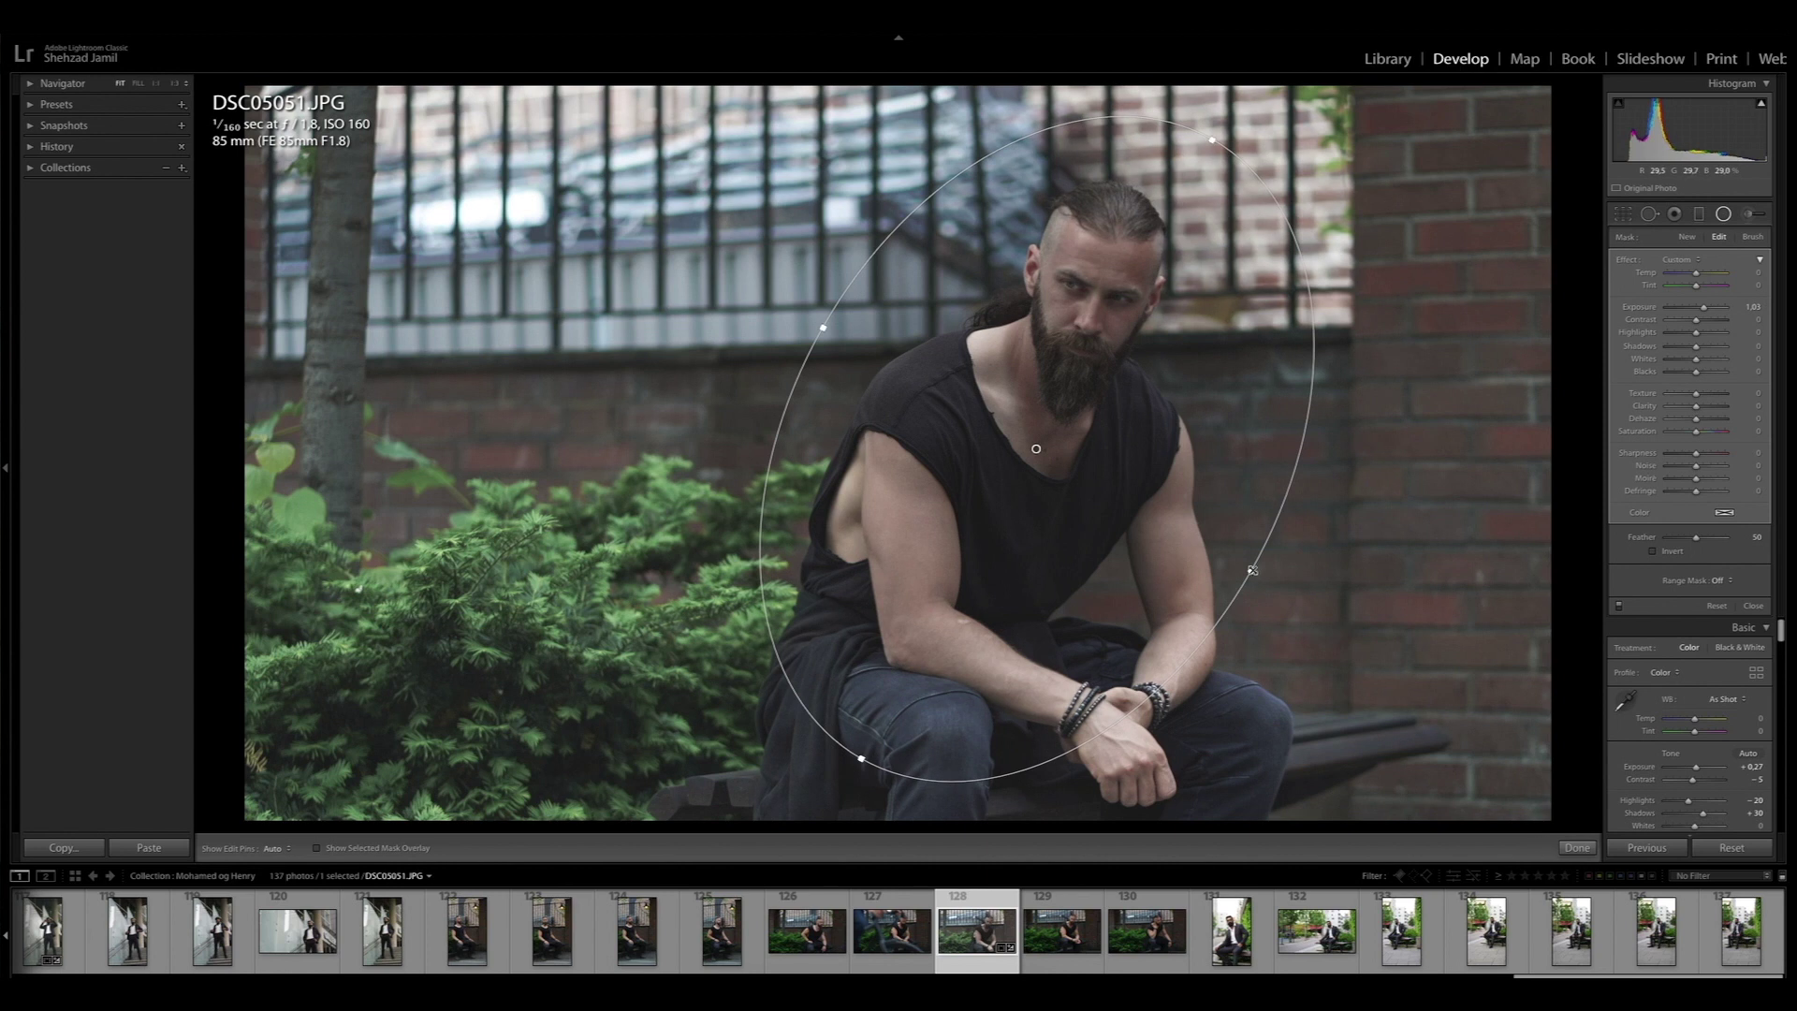
left_click_drag(1251, 570, 1266, 579)
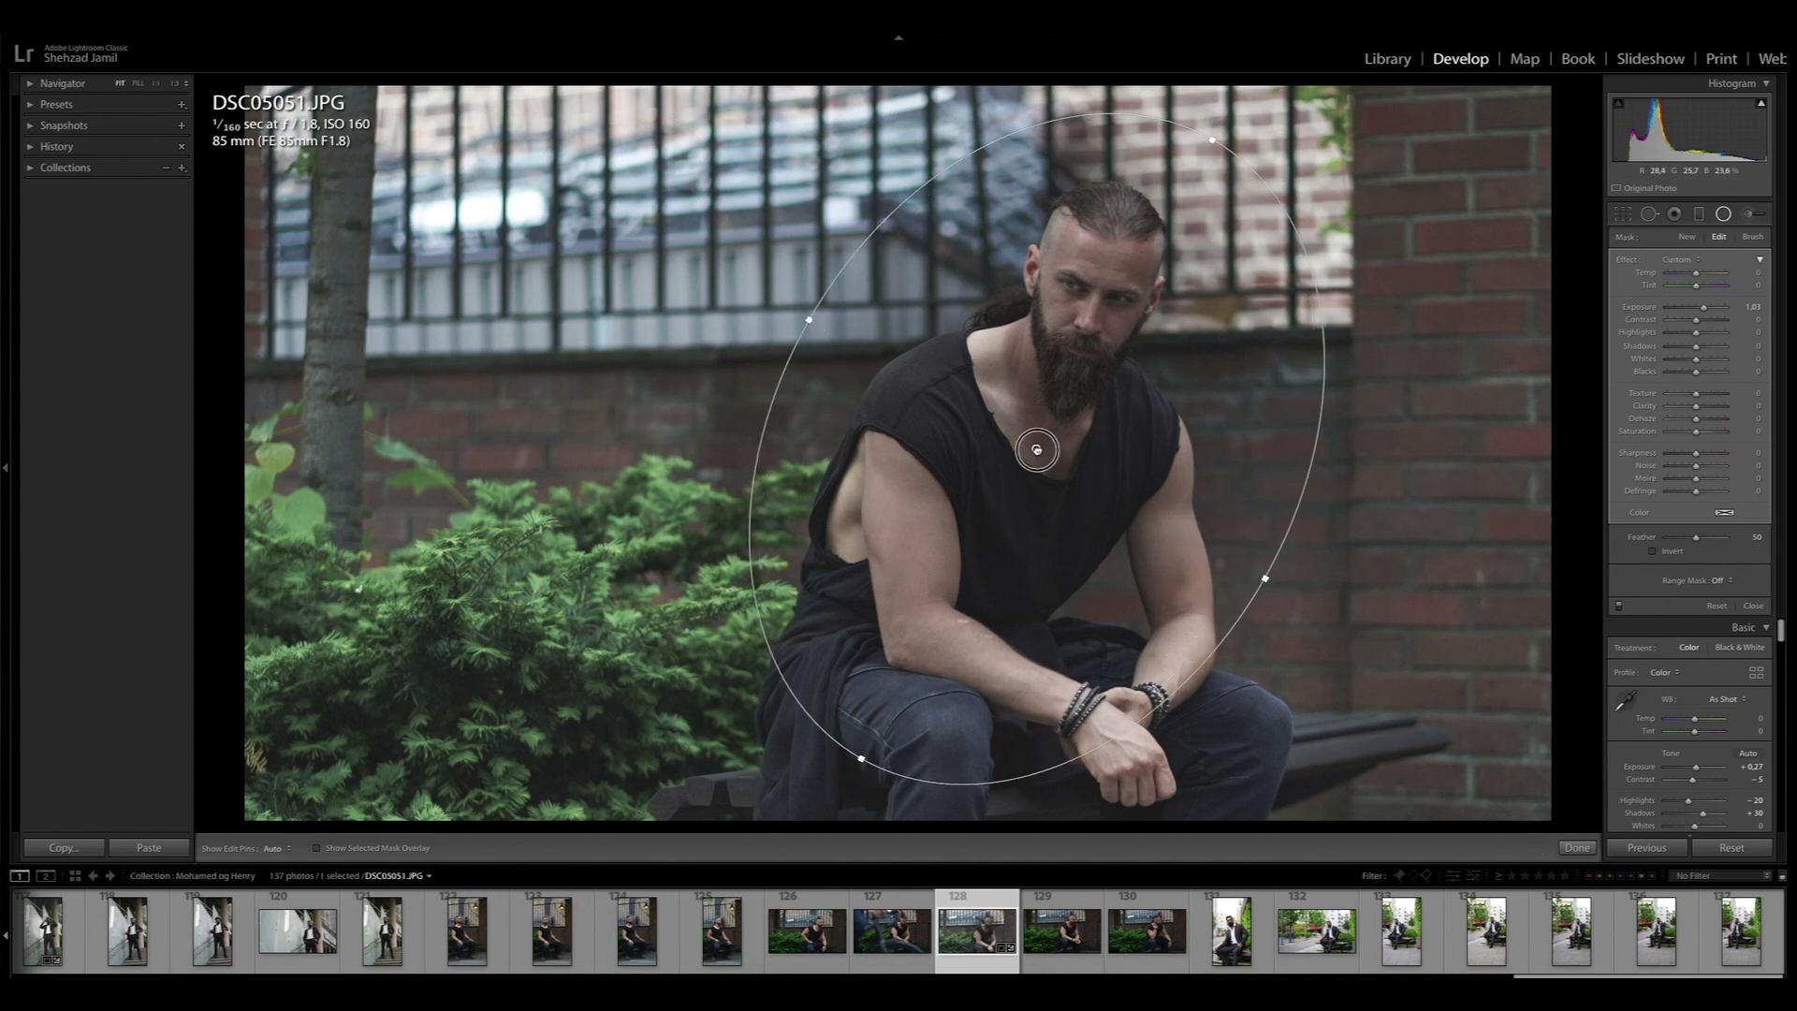
left_click_drag(1039, 450, 1046, 487)
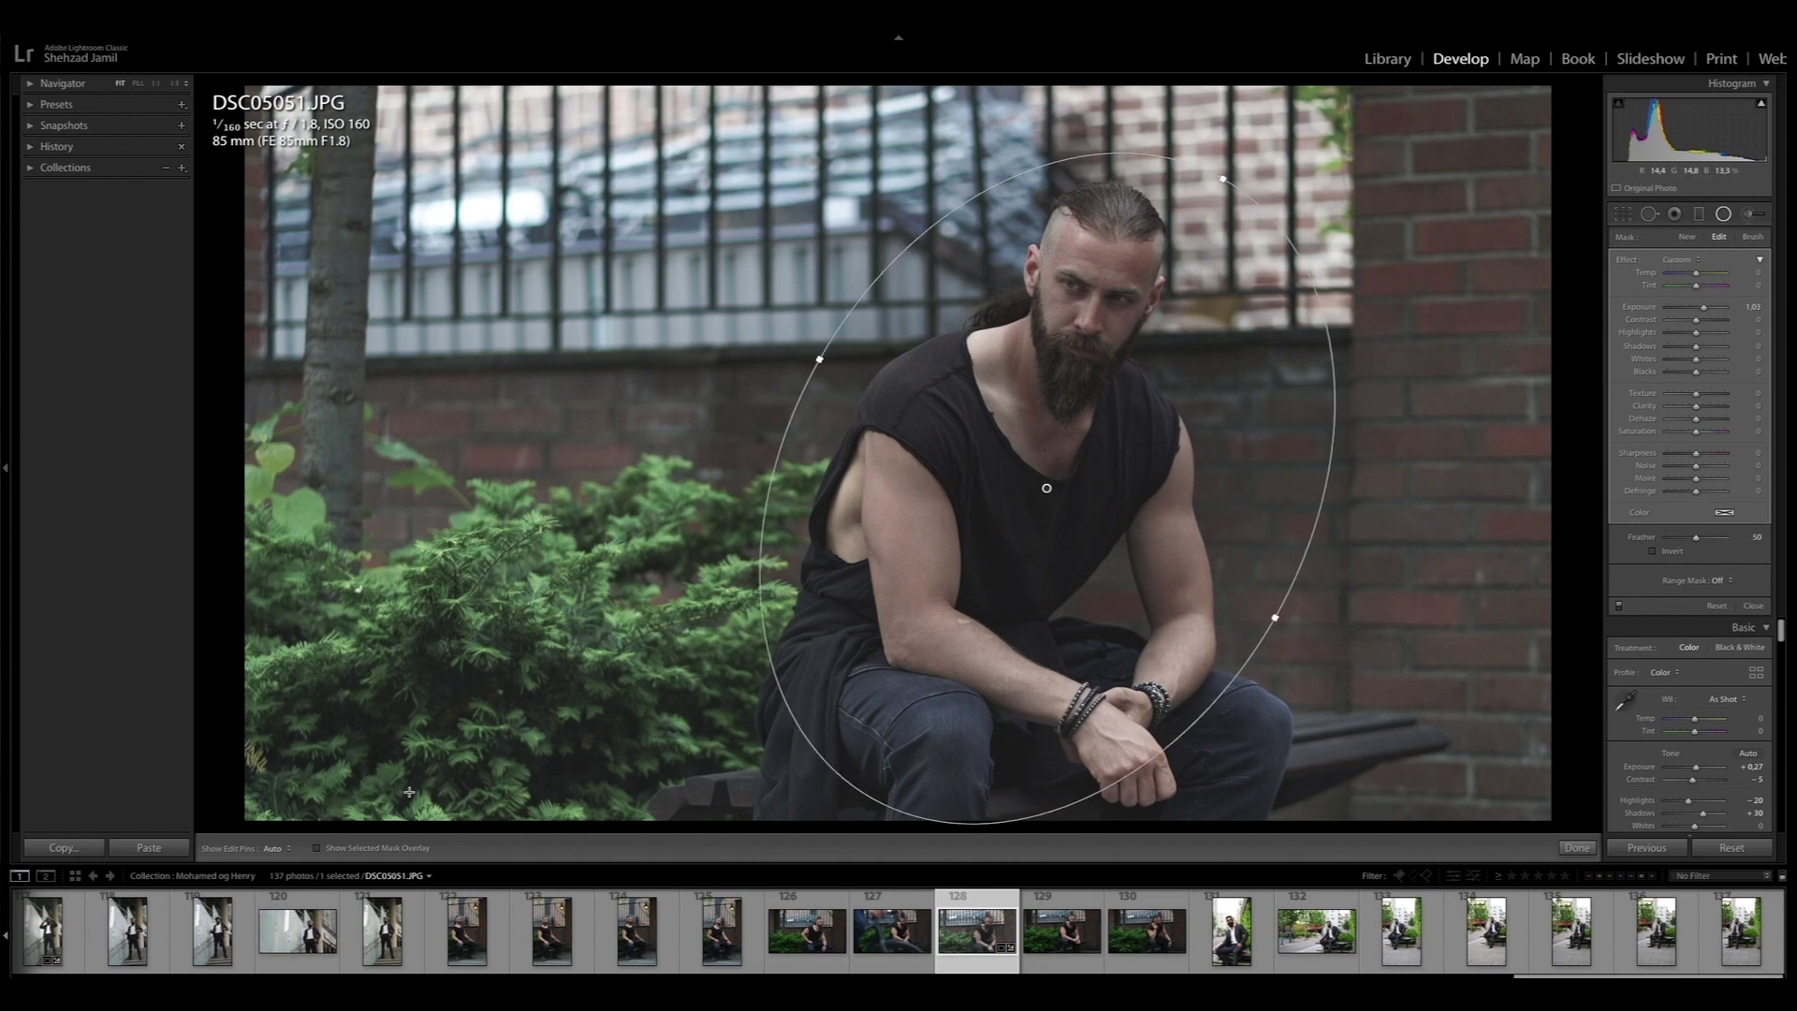
Step: Invert the radial filter so it targets the man, checking placement with the mask overlay
left_click(316, 848)
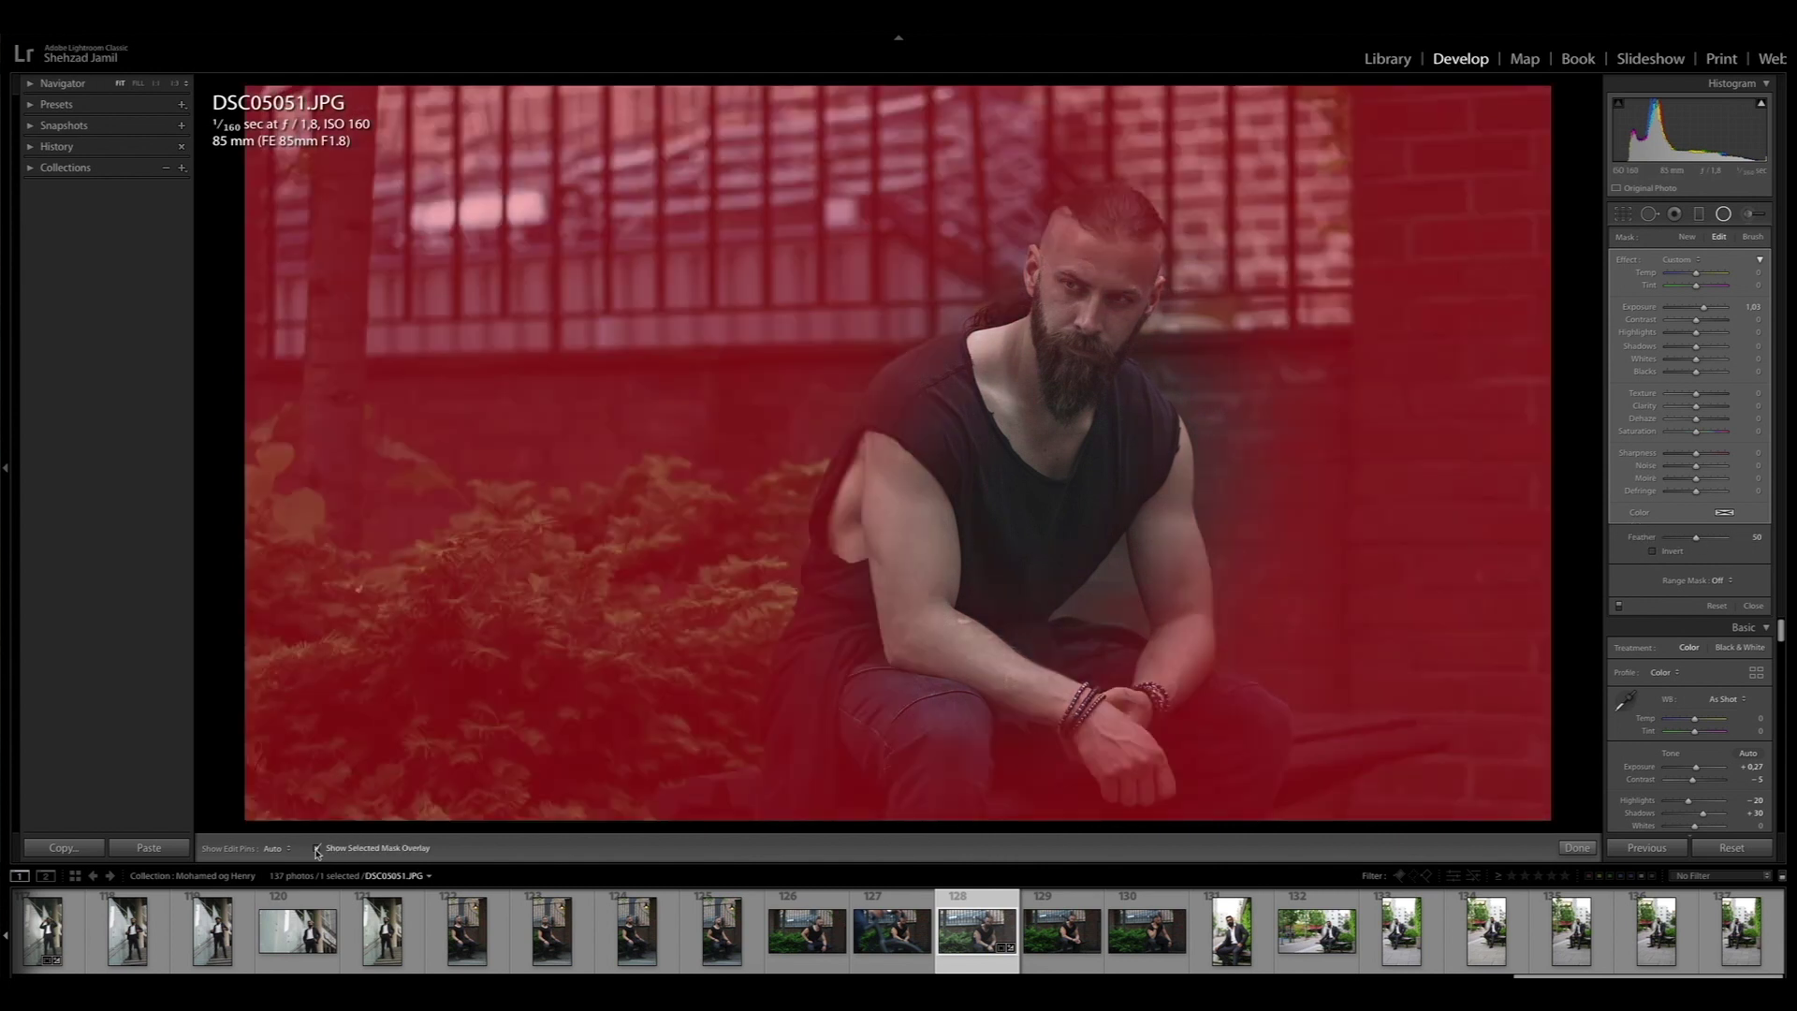
left_click(1653, 551)
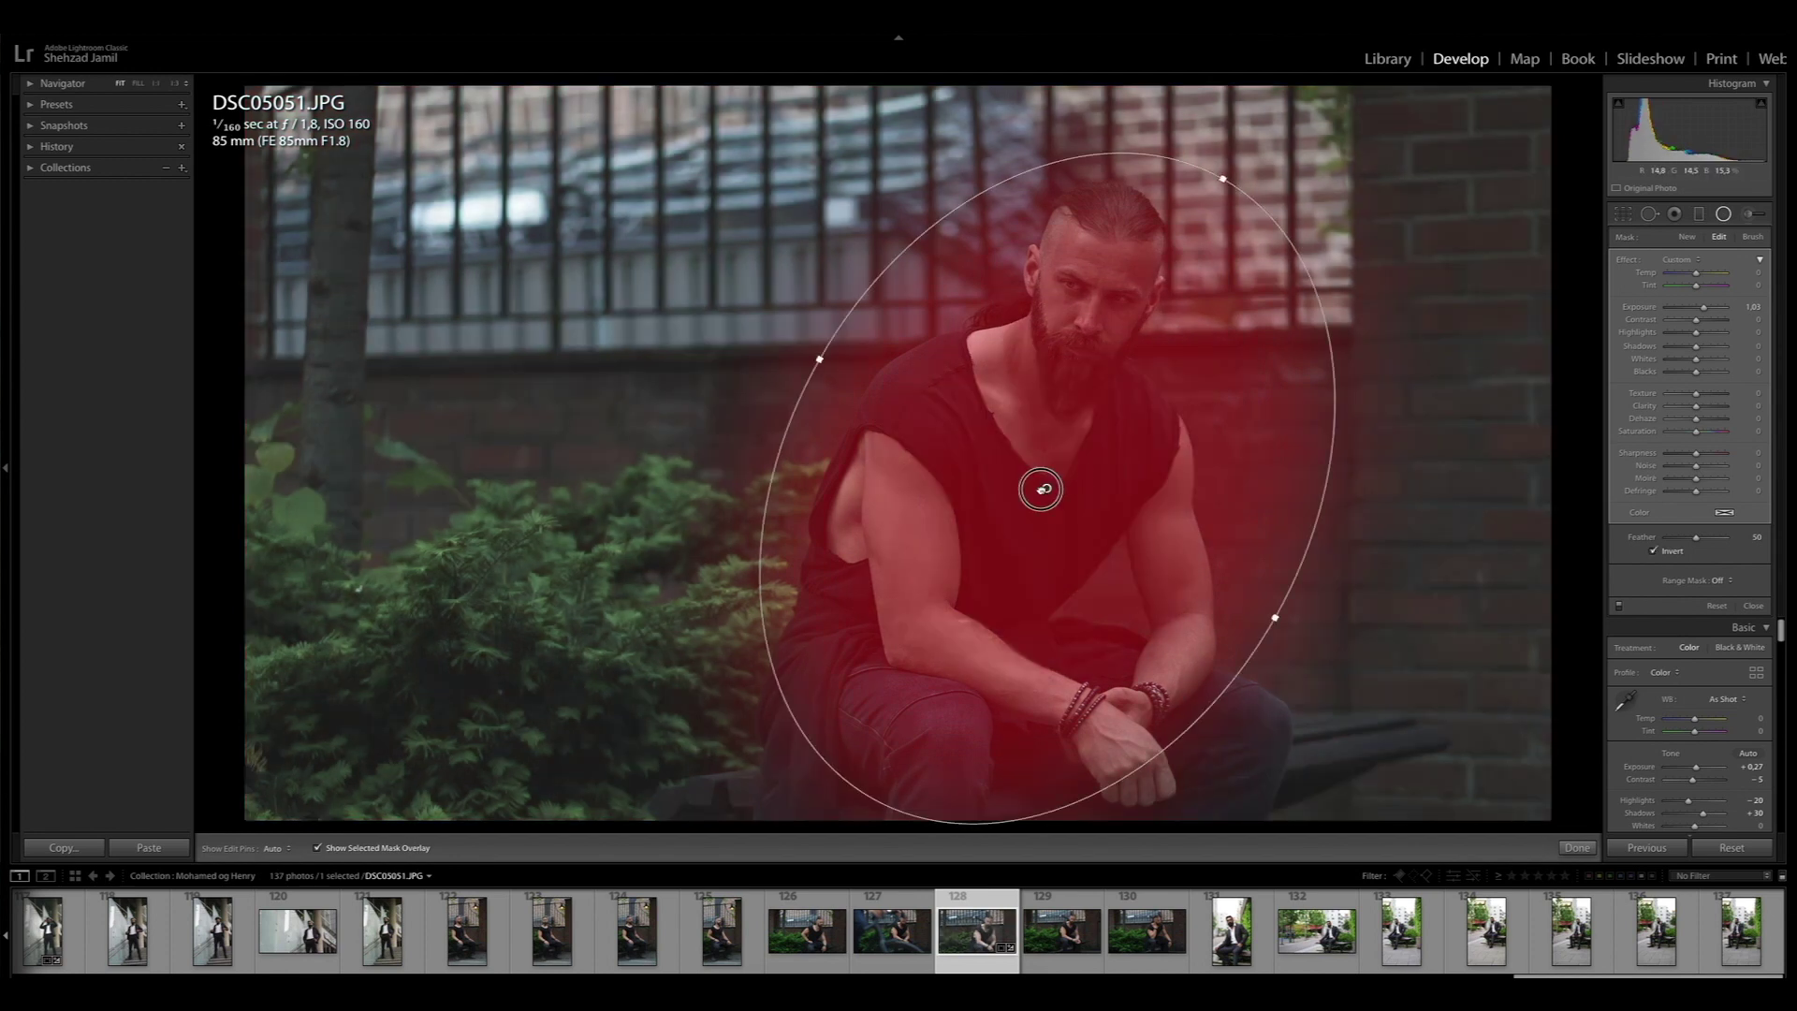
left_click_drag(1037, 487, 1040, 489)
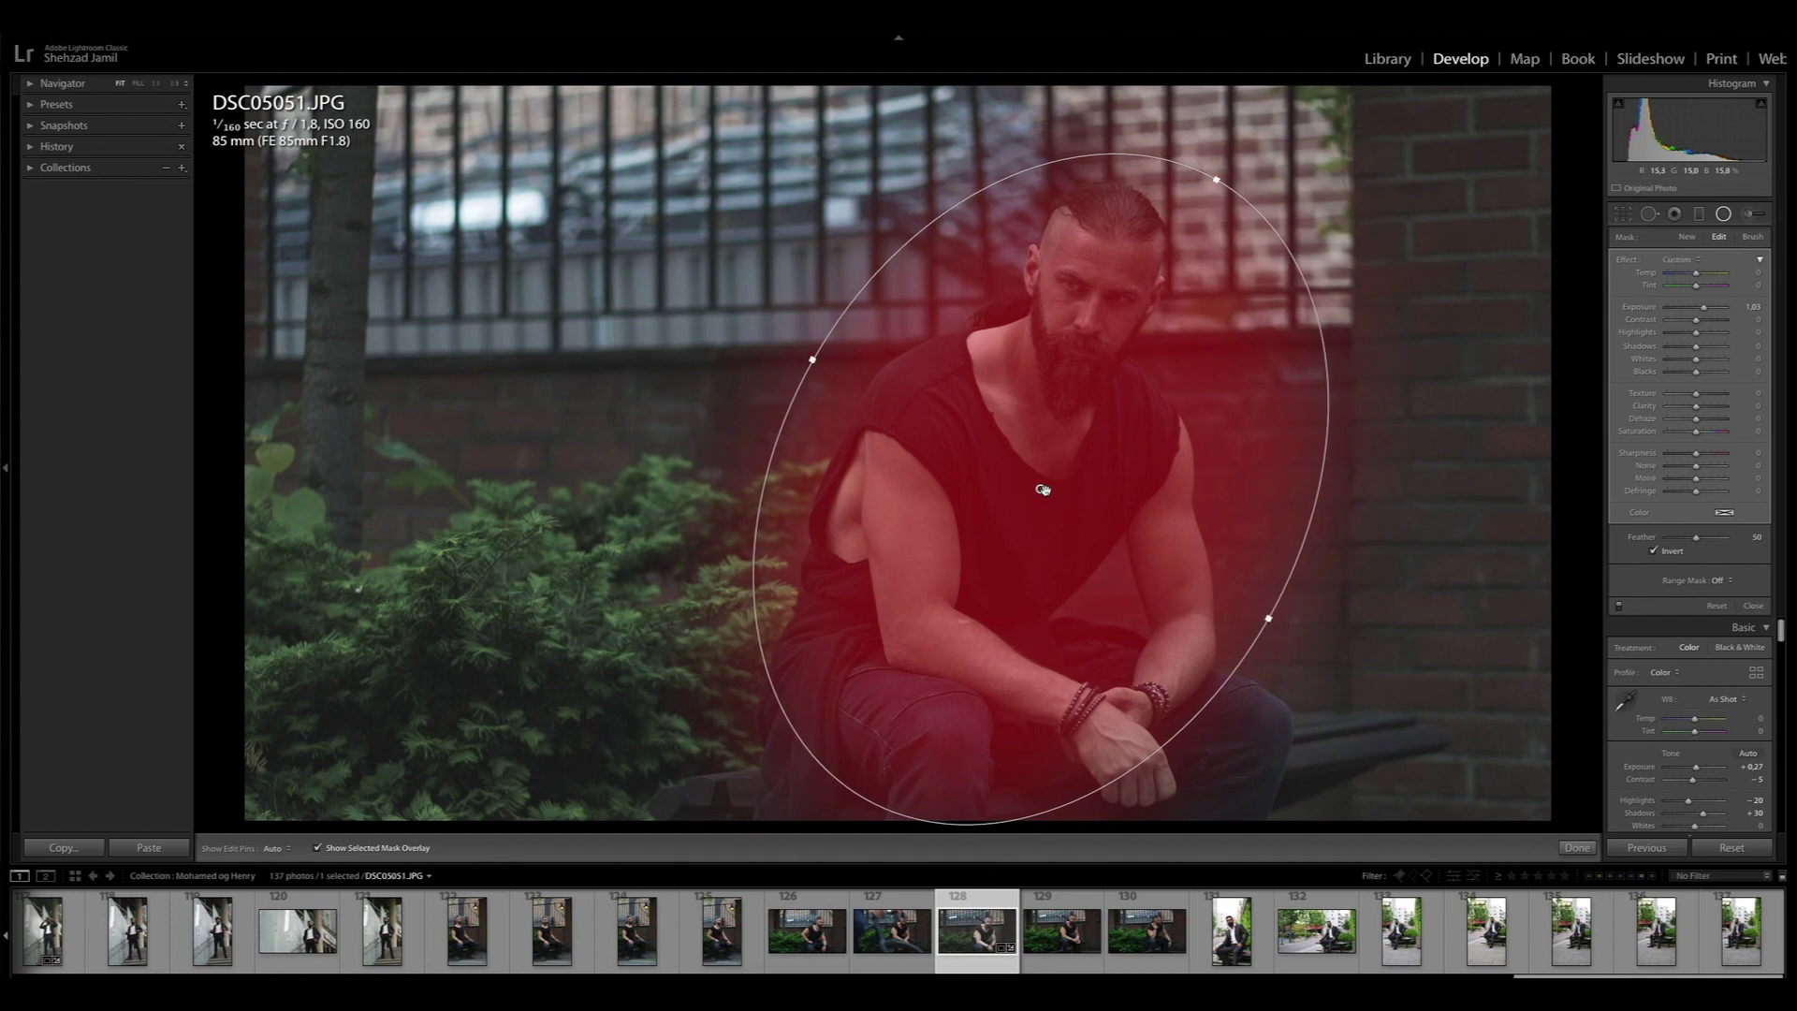
left_click(317, 848)
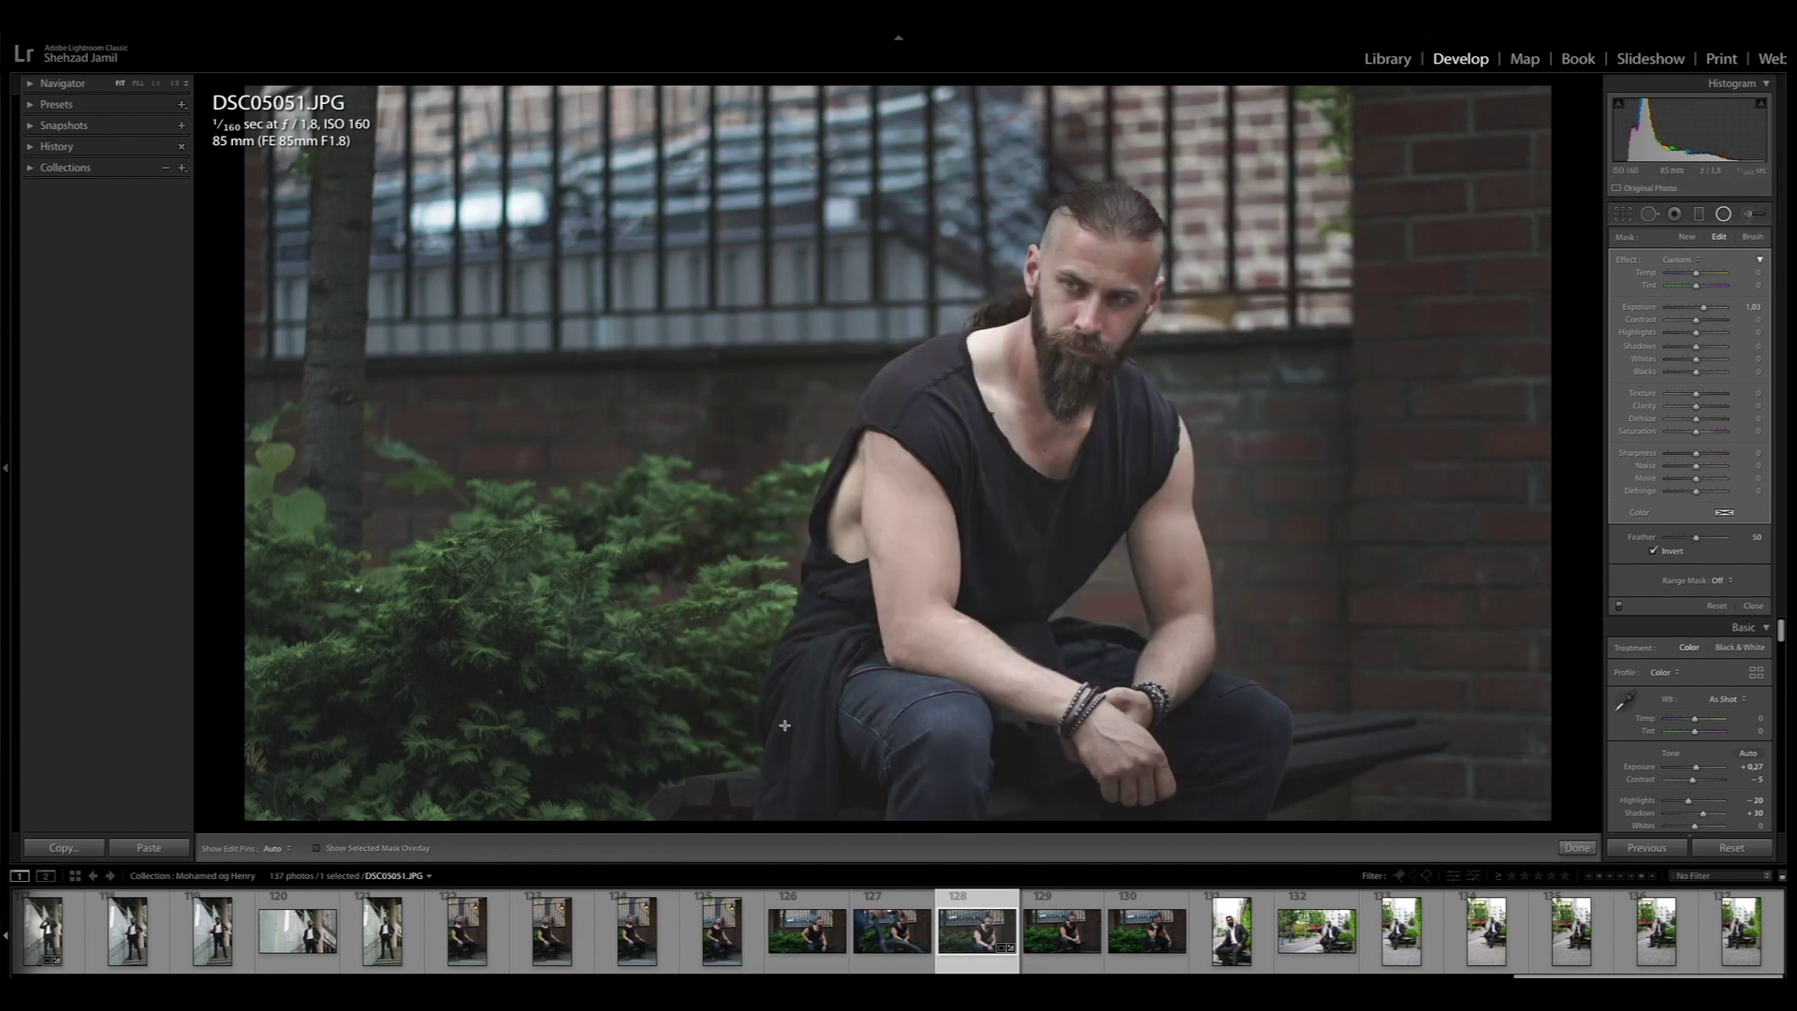
Step: Give the radial filter contrast 4, saturation -1, clarity 10, blacks -7 and lower shadows
left_click(1752, 322)
type("4")
left_click(1747, 436)
type("-1")
left_click(1750, 405)
type("10")
left_click(1752, 372)
type("-7")
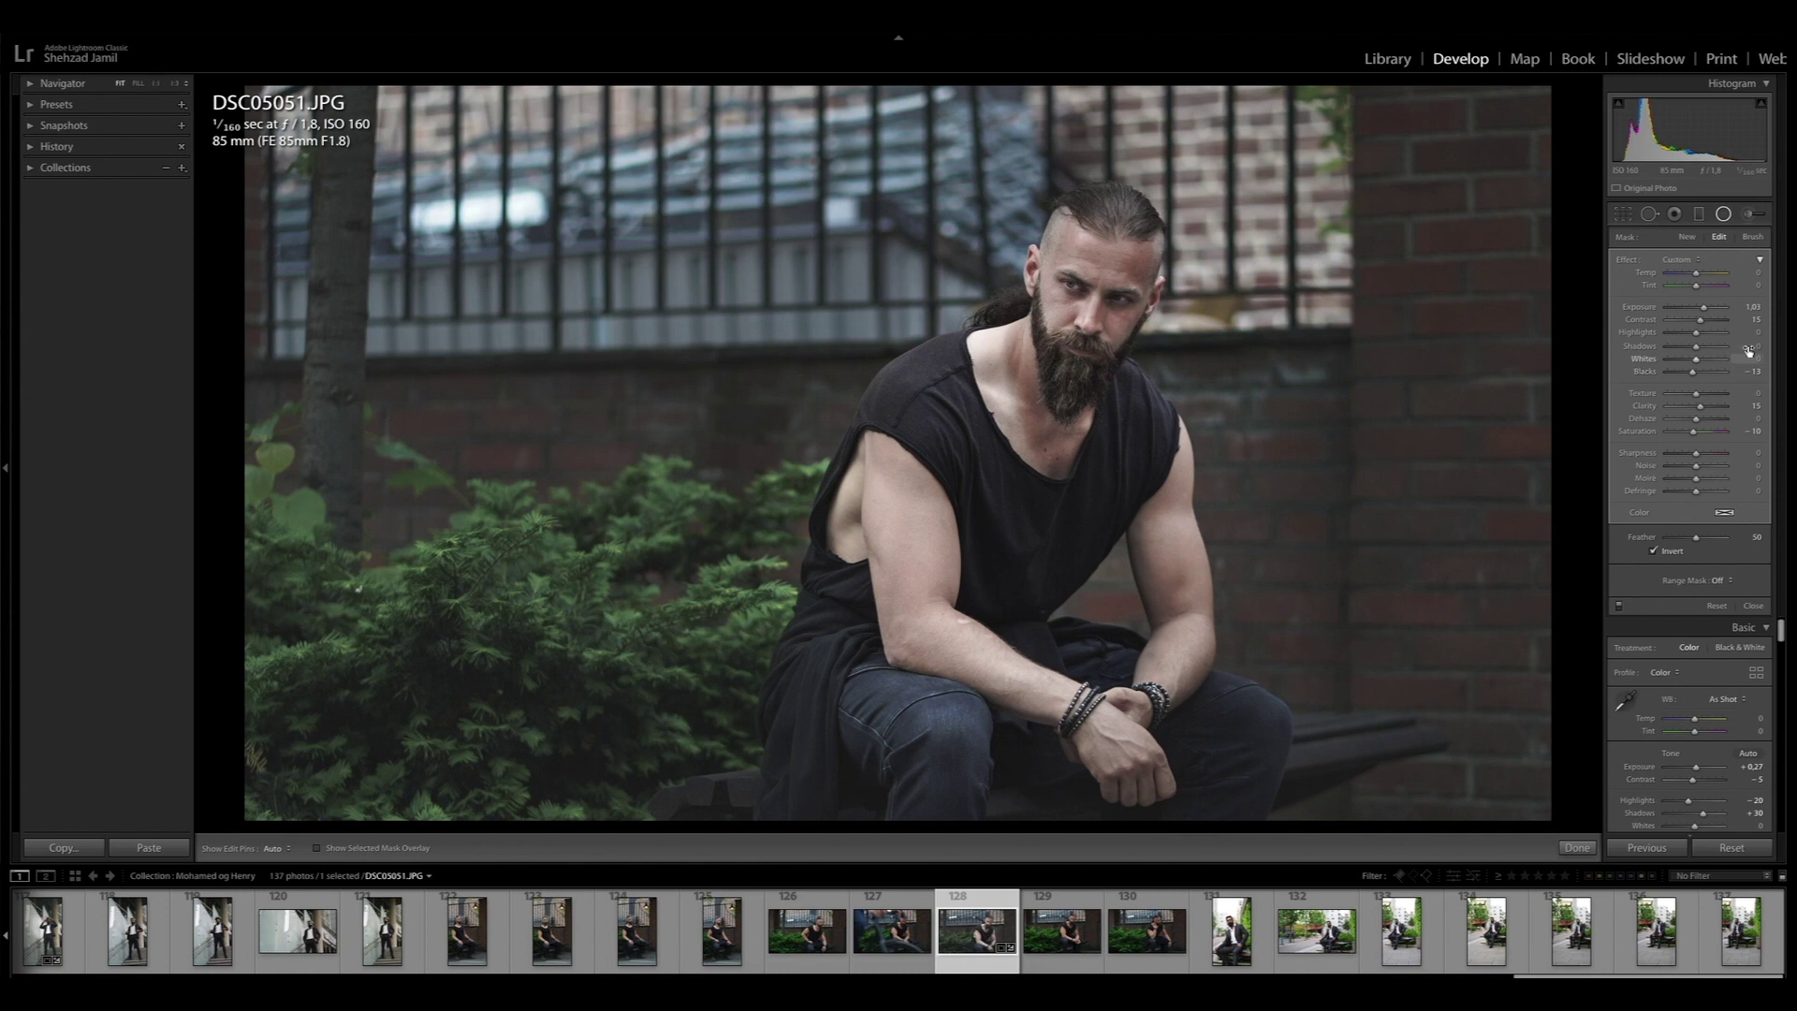
left_click_drag(1750, 345, 1746, 346)
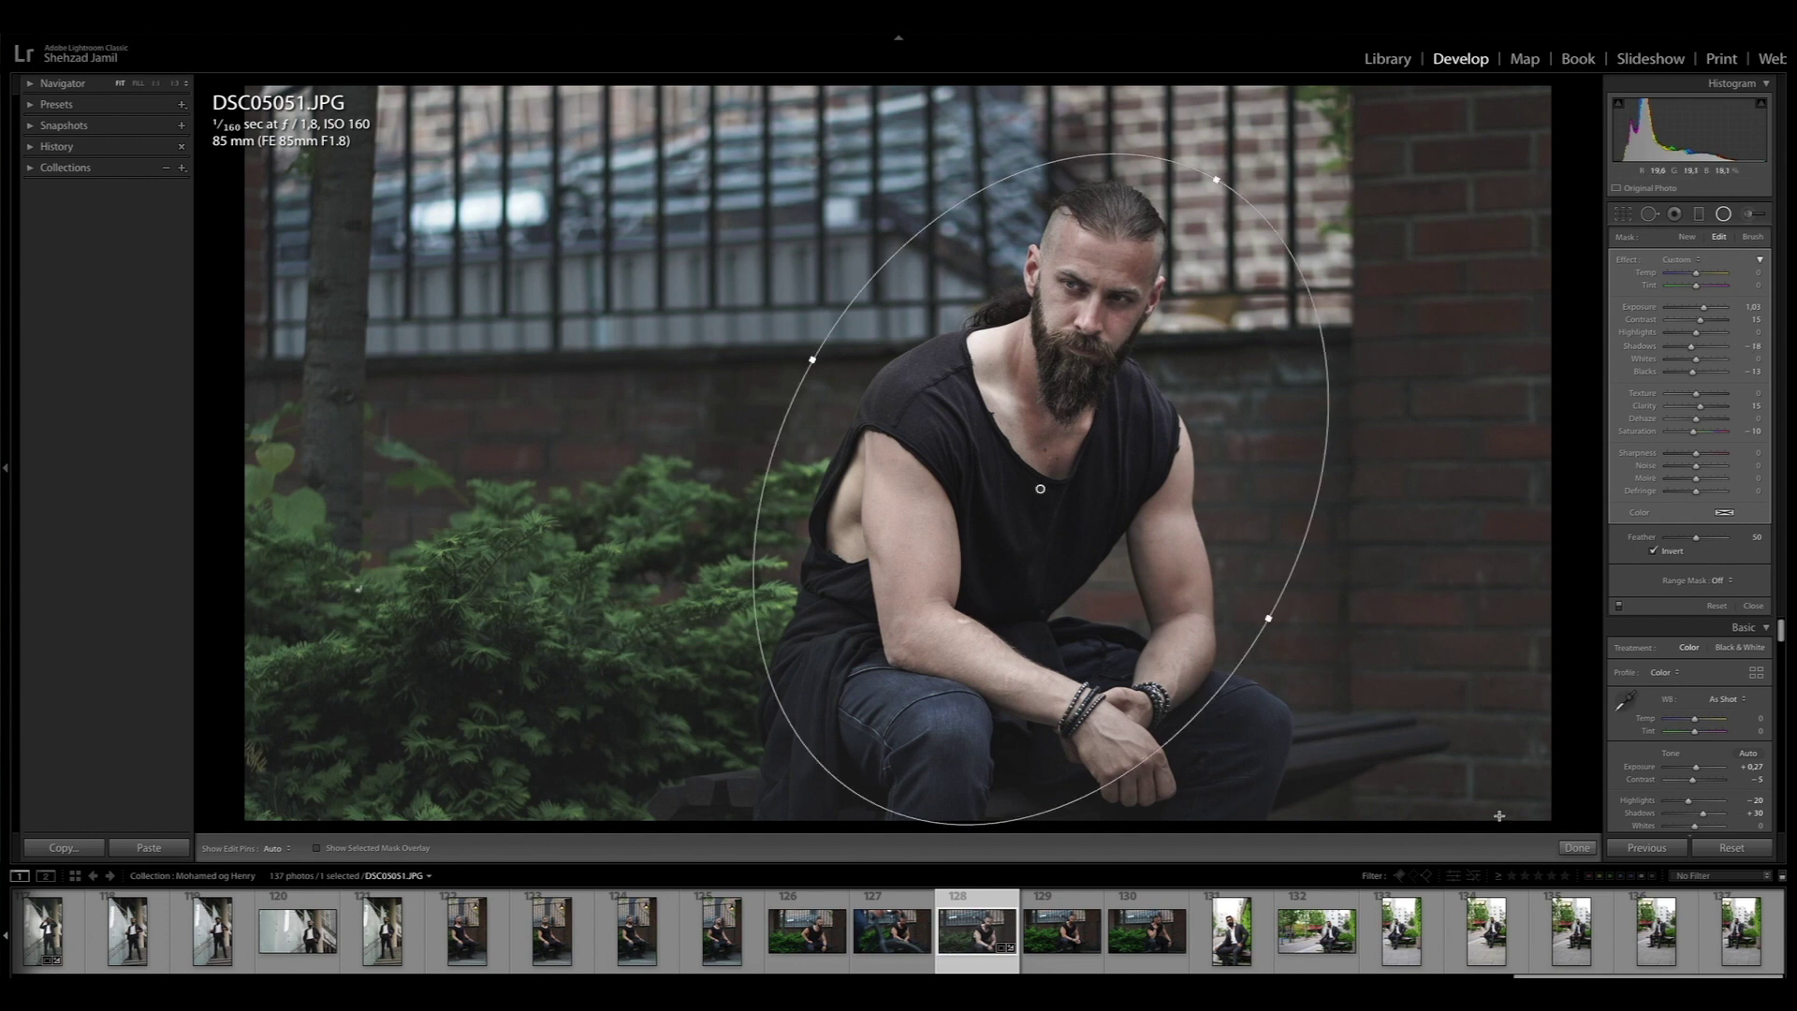
left_click(1576, 849)
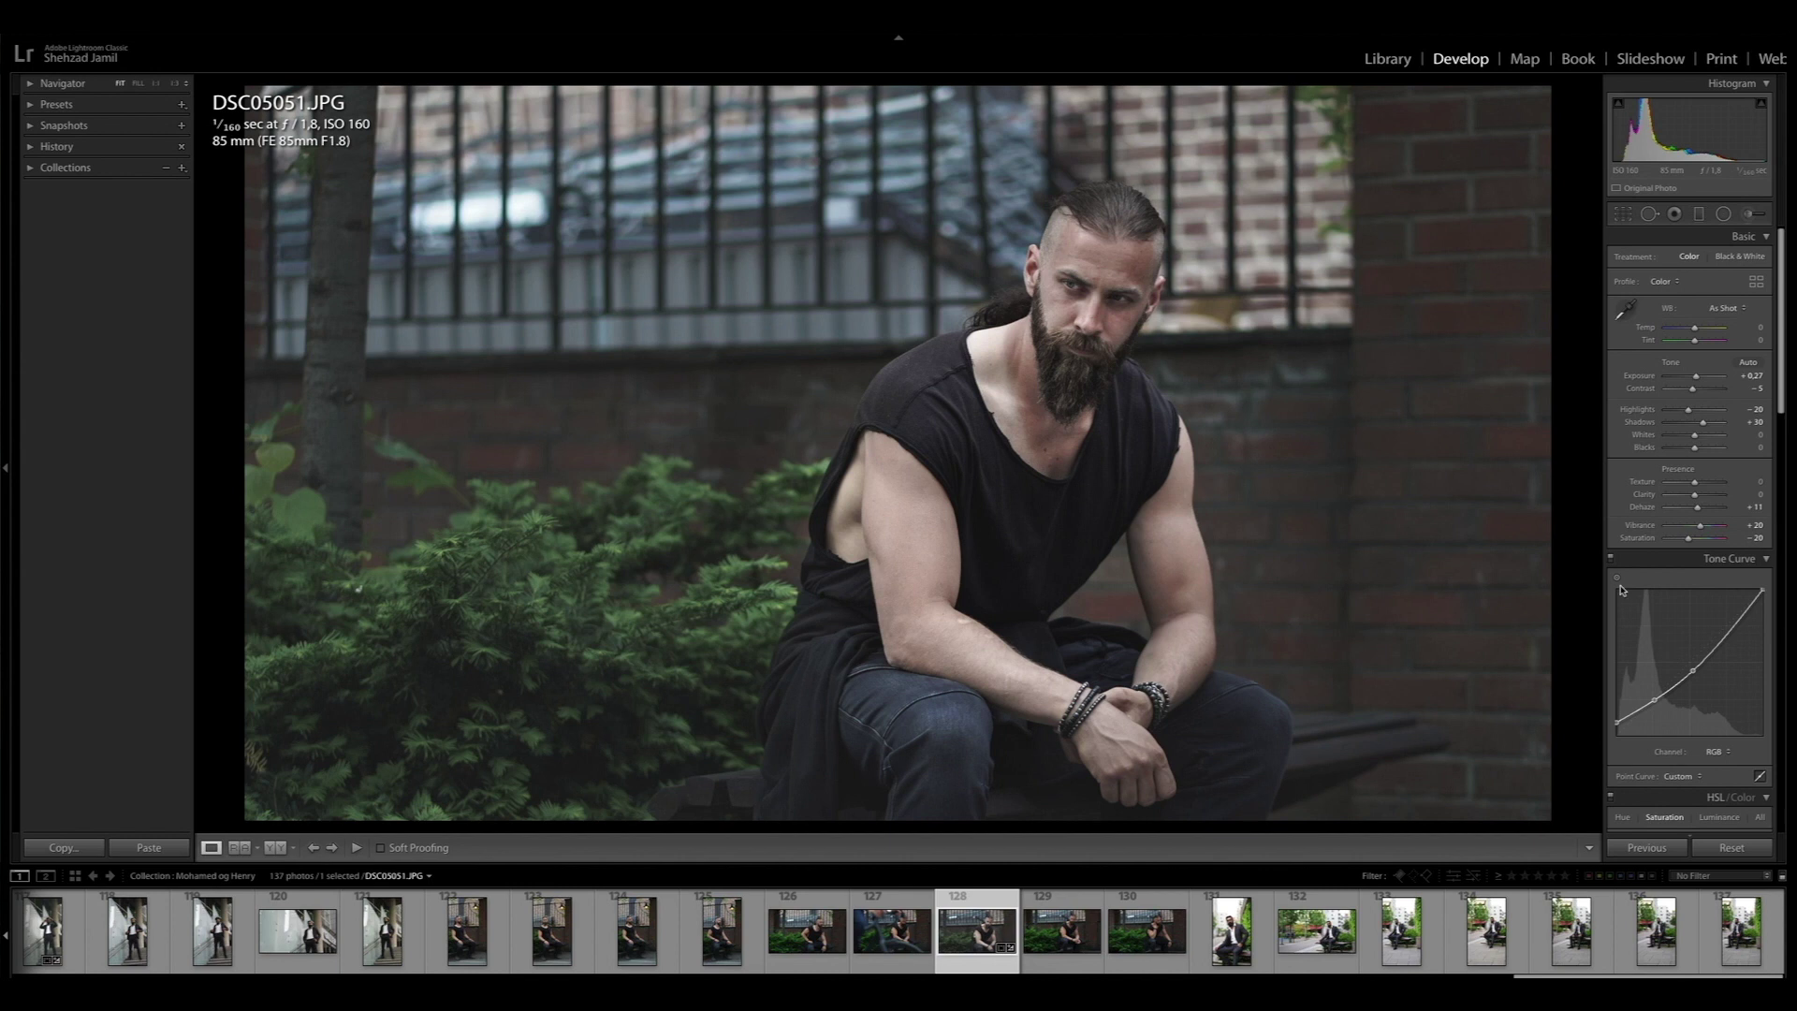
Step: Tint the split-toning highlights with a warm yellow hue of 54
scroll(1620, 593, "down", 3)
scroll(1621, 593, "down", 5)
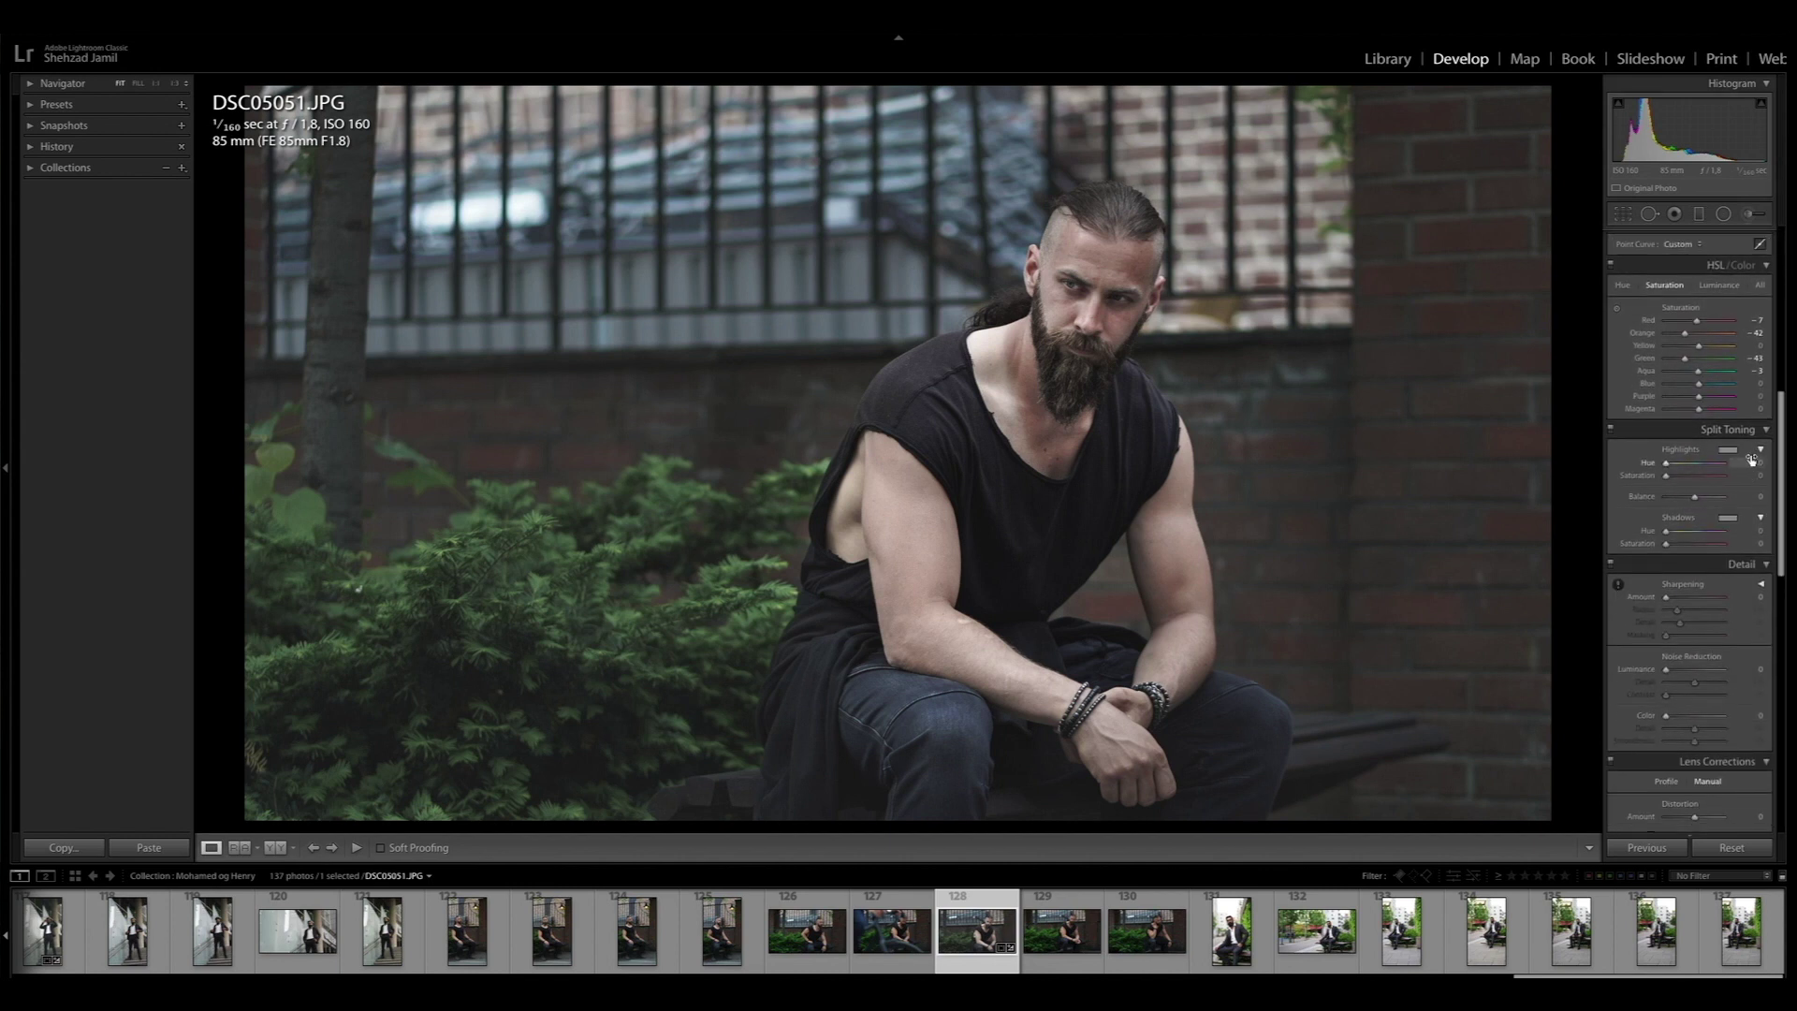
left_click(1728, 451)
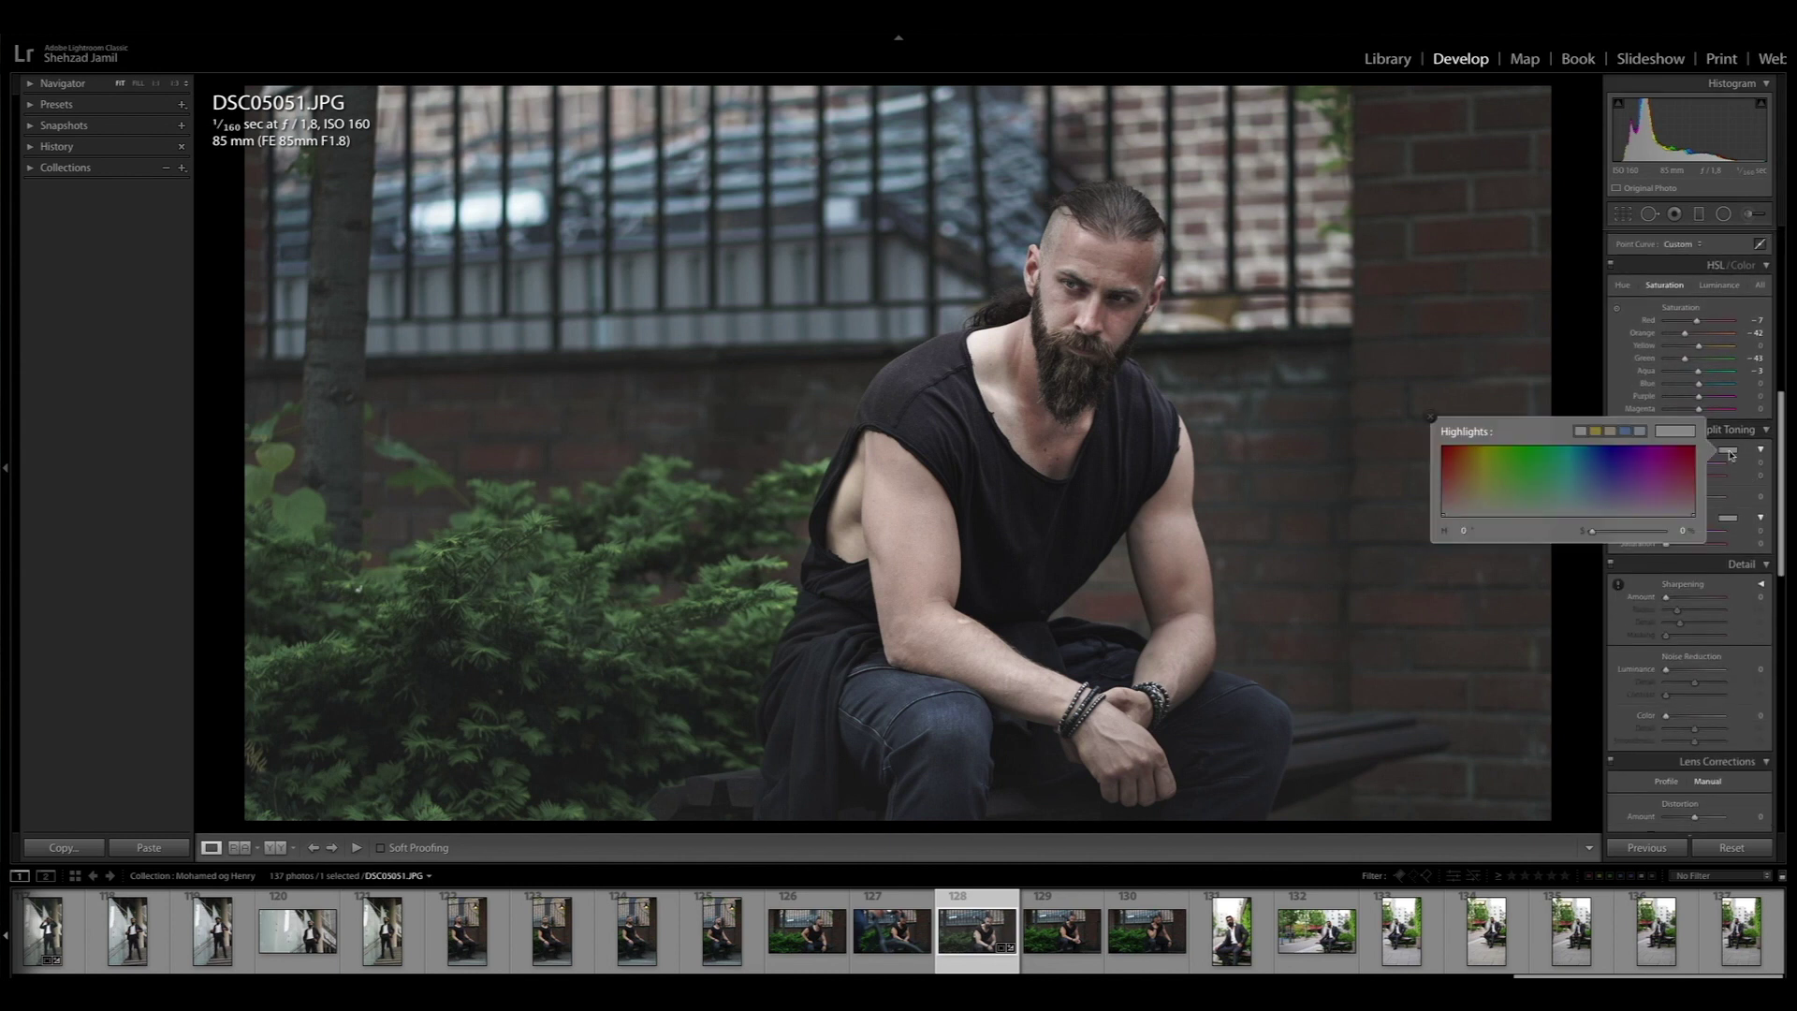
left_click(1481, 504)
Step: Tint the shadows blue at hue 213 and set split-toning balance to +15
left_click(1728, 523)
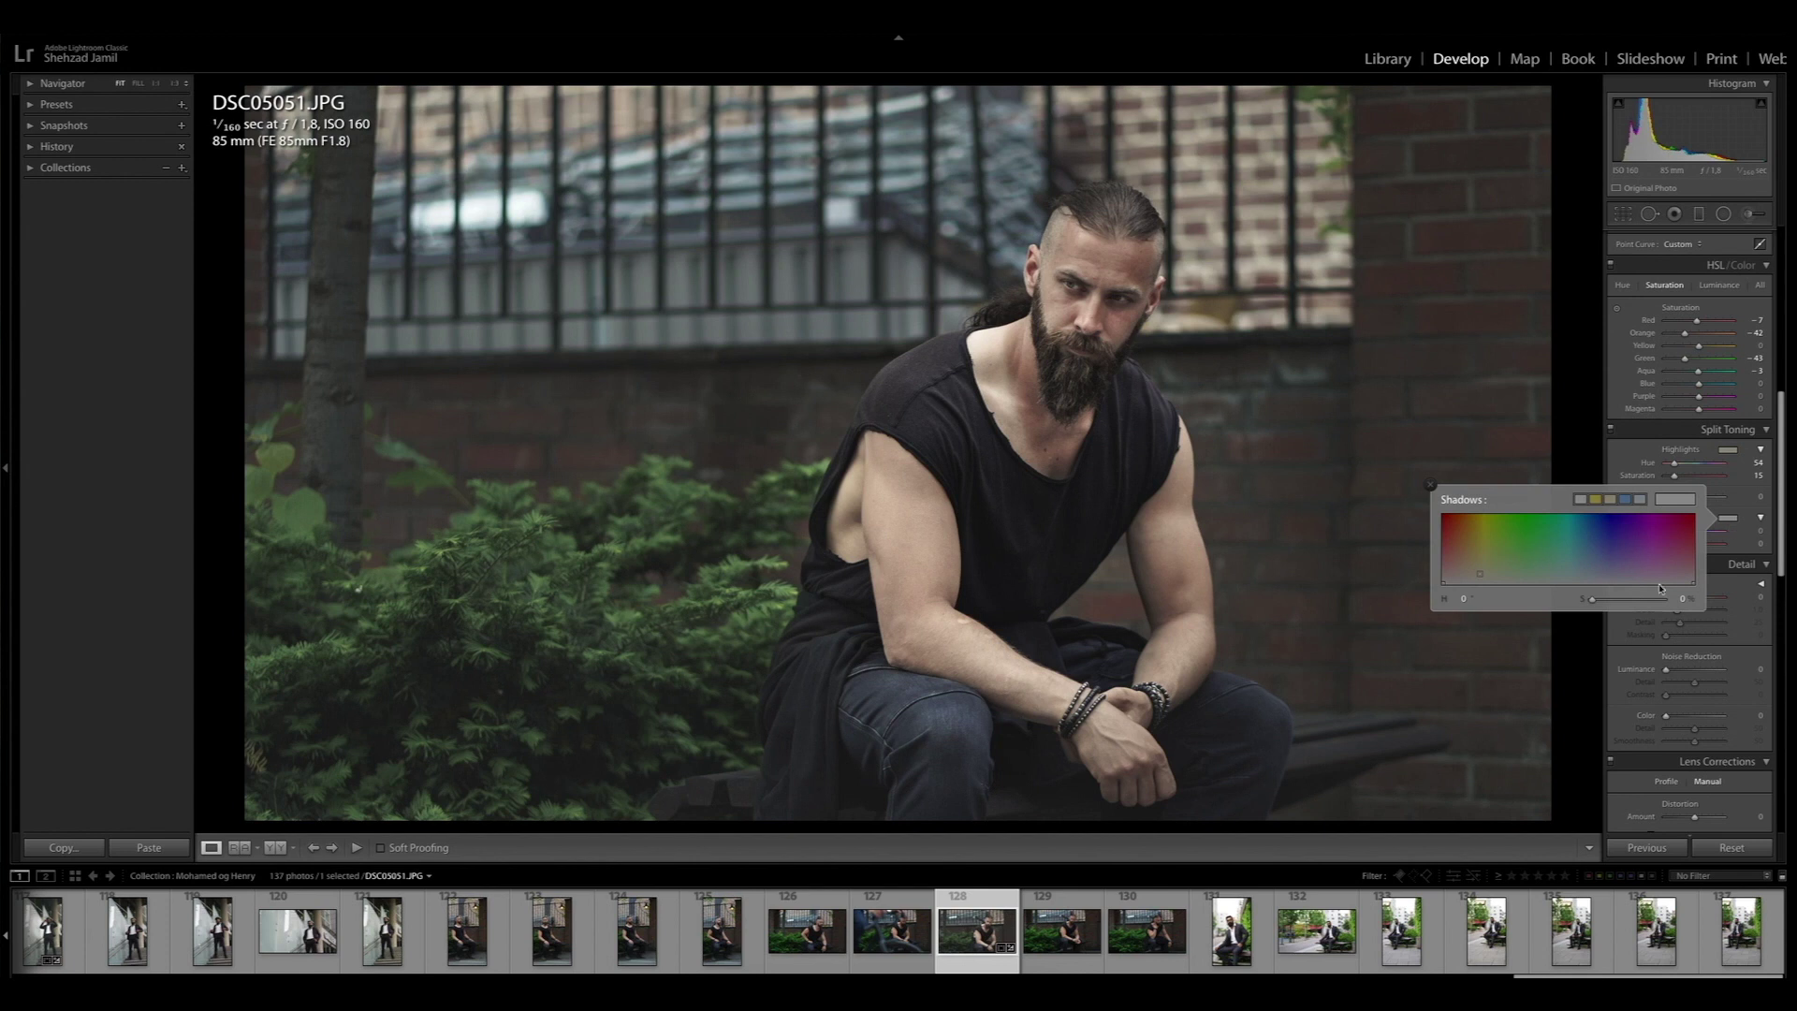
left_click(1593, 572)
left_click(1742, 499)
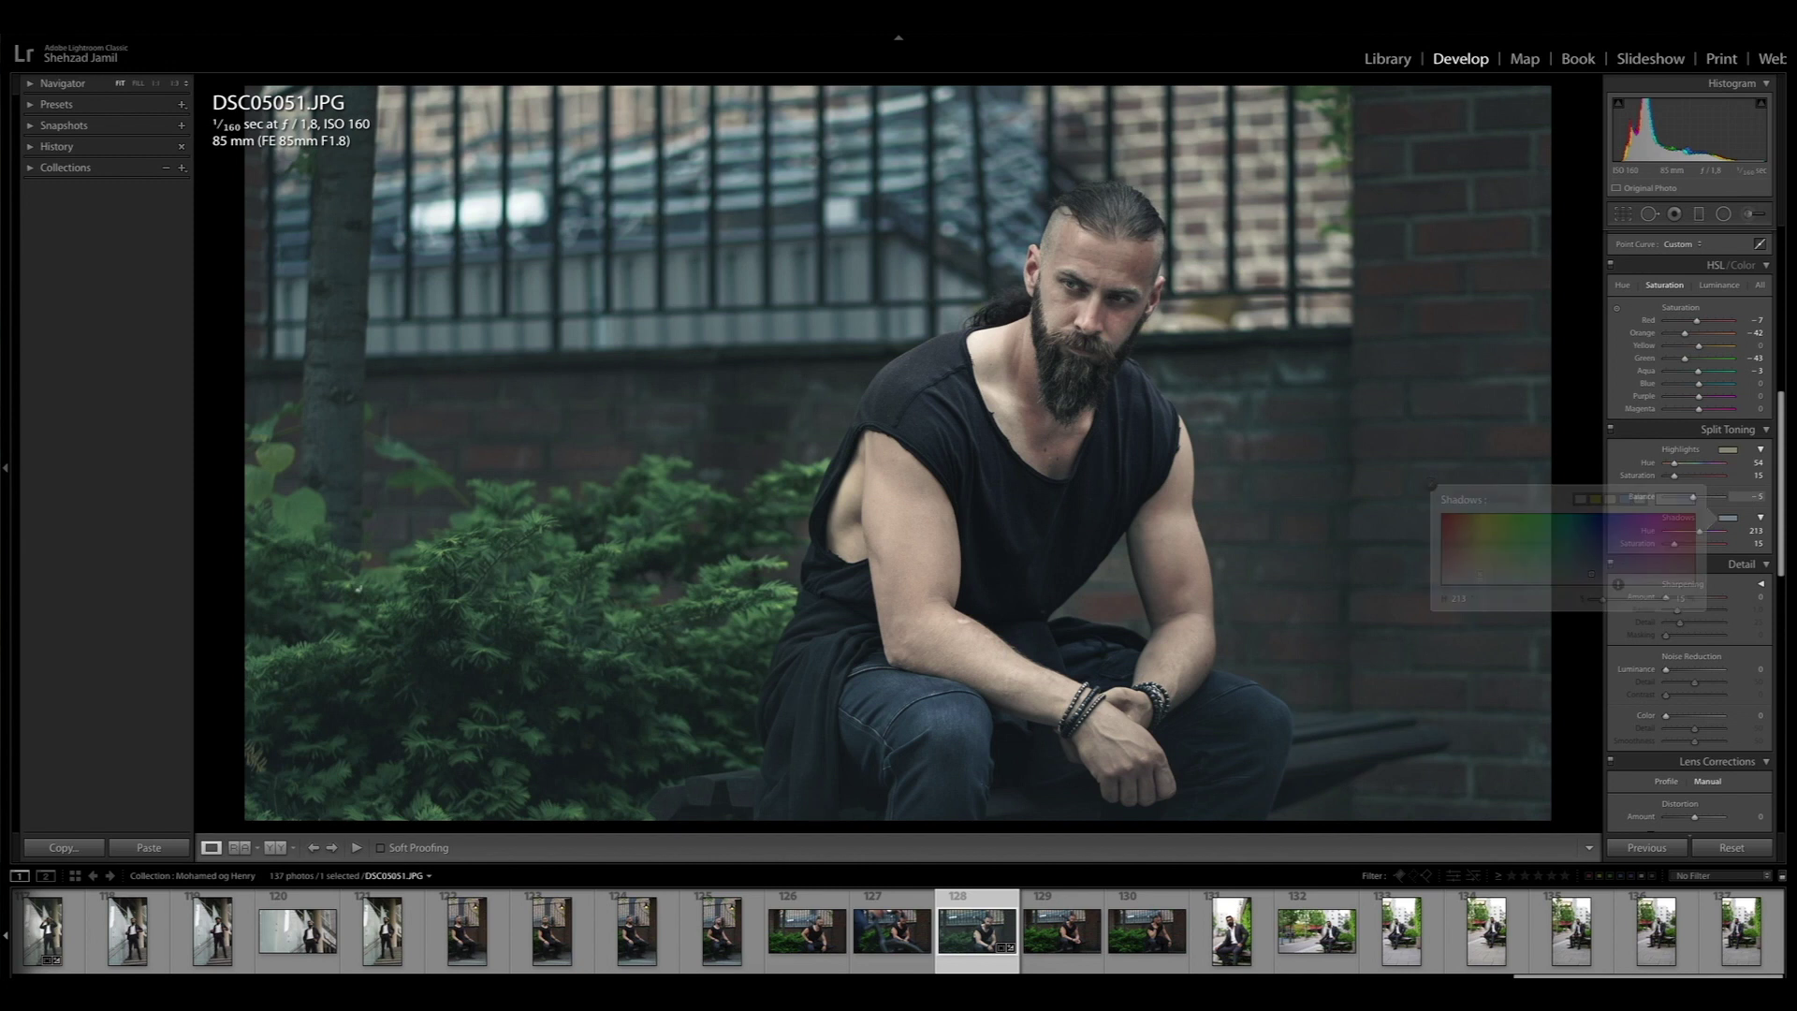
left_click_drag(1693, 496, 1677, 496)
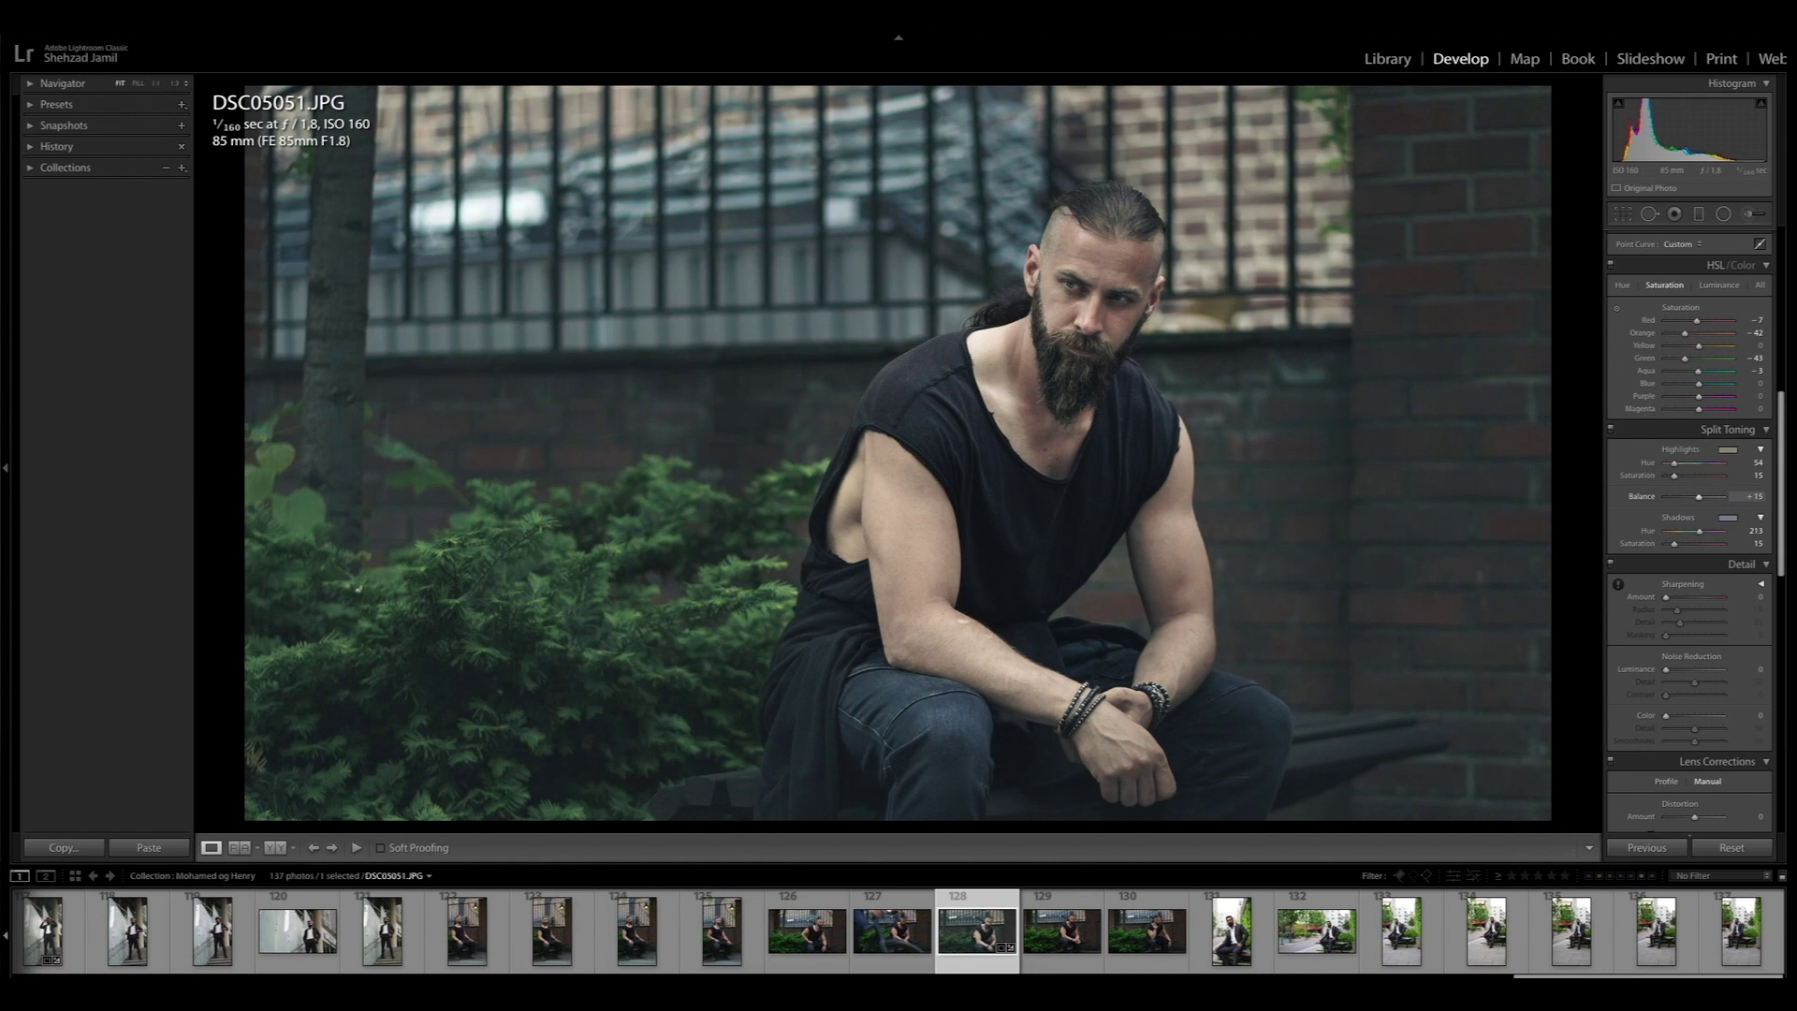
key("Return")
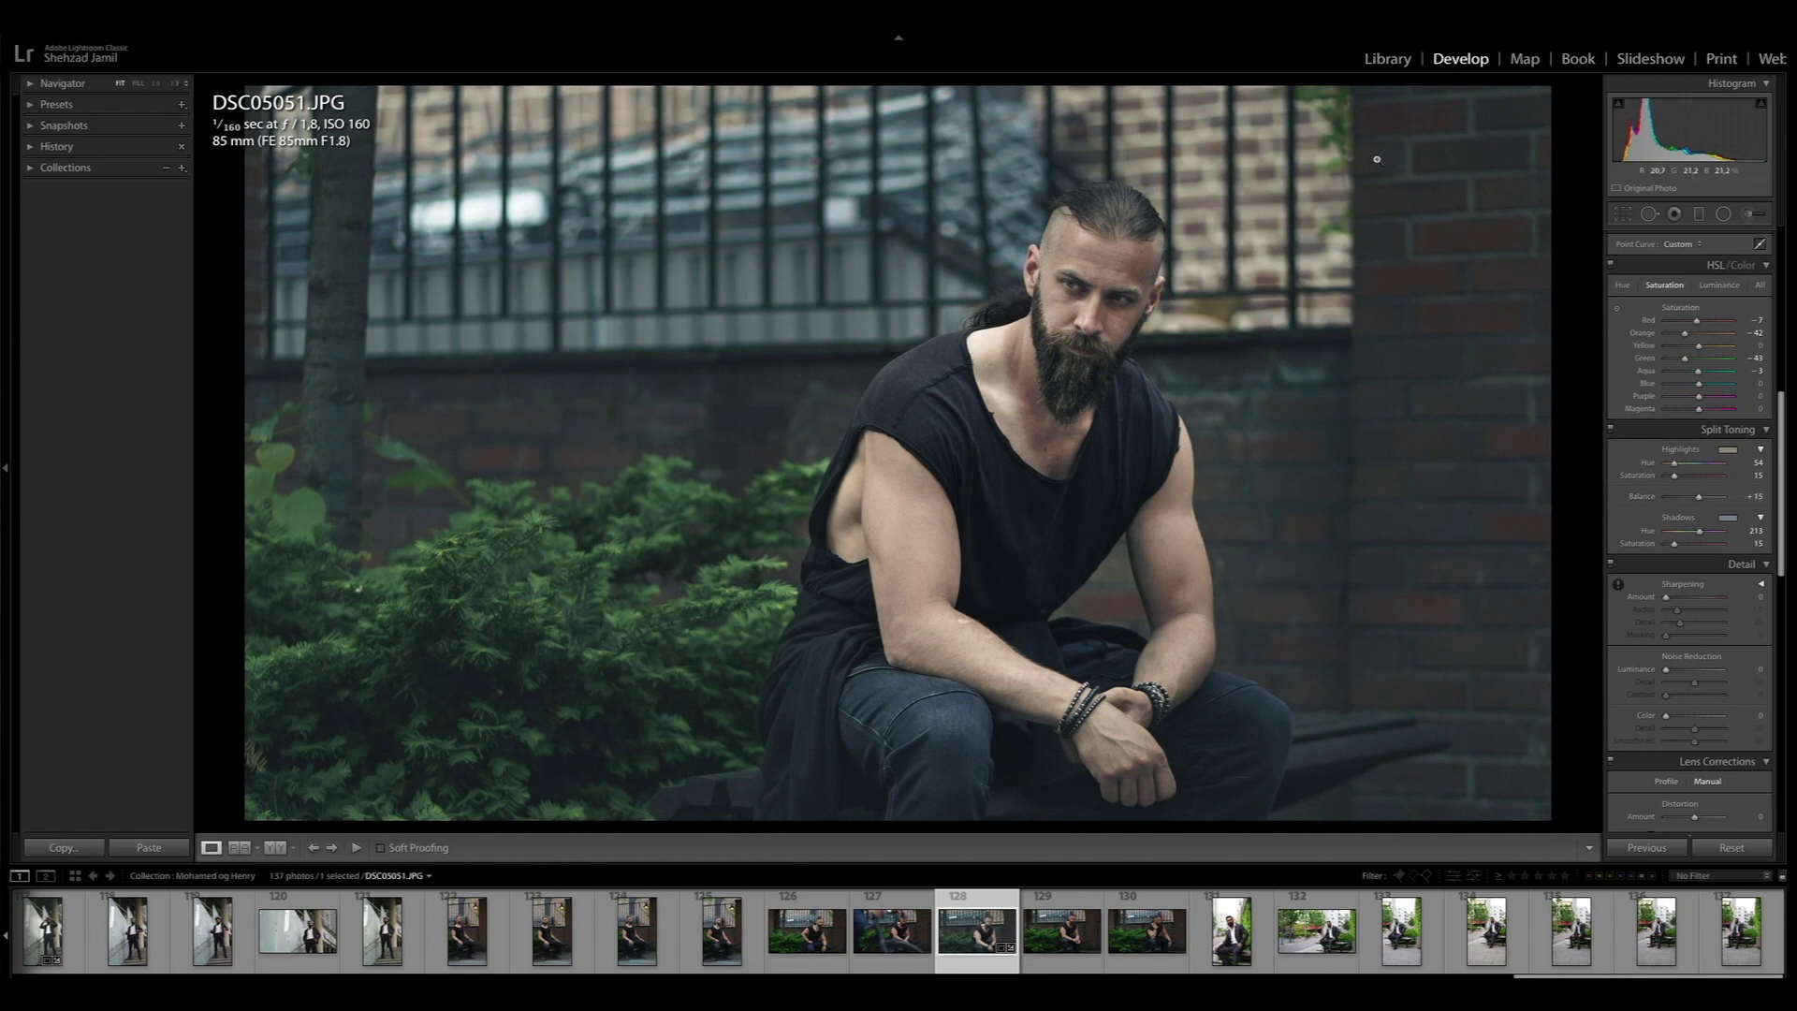